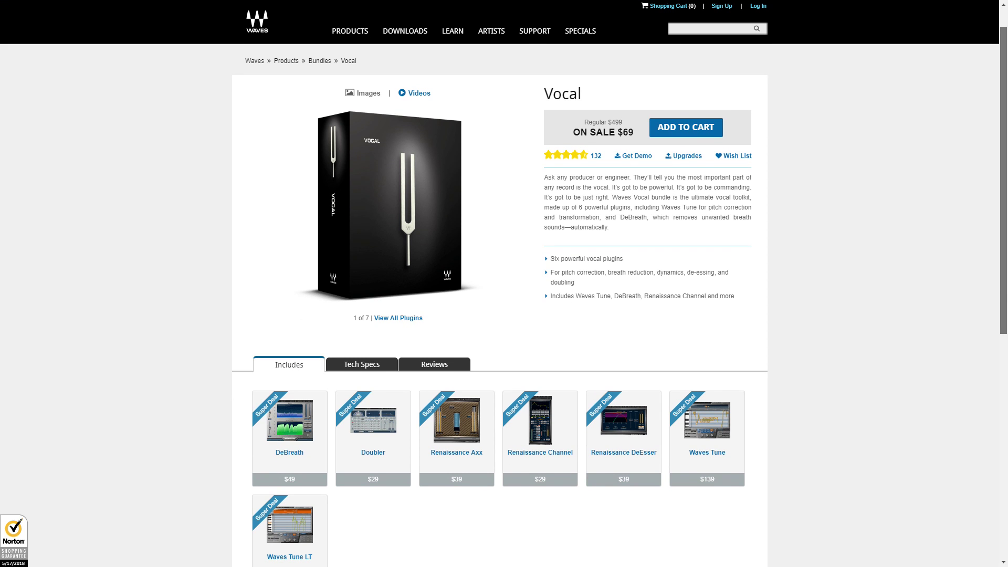
Step: Scroll the Vocal bundle page, then search Waves.com for 'rider'
scroll(504, 283, "down", 2)
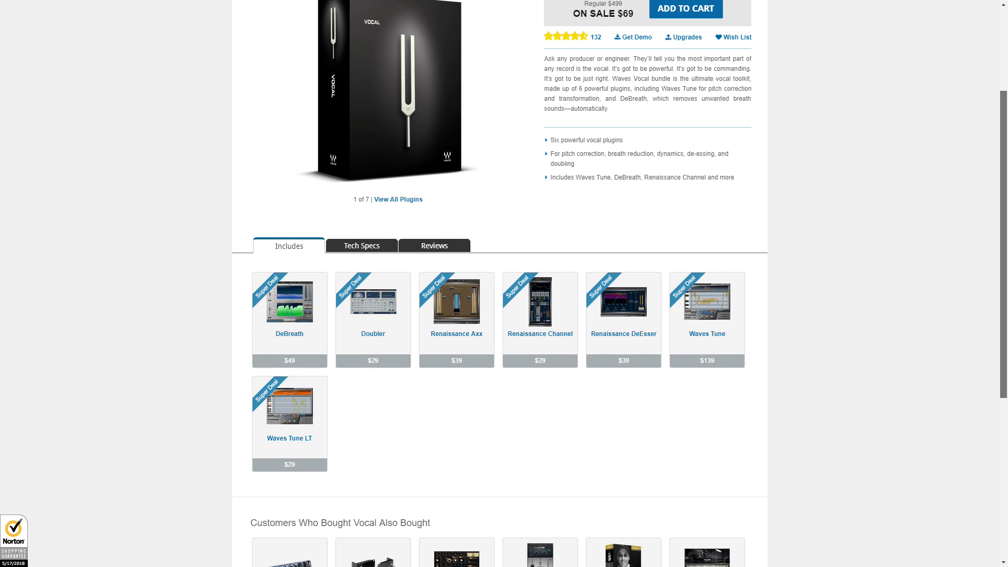
scroll(289, 462, "down", 1)
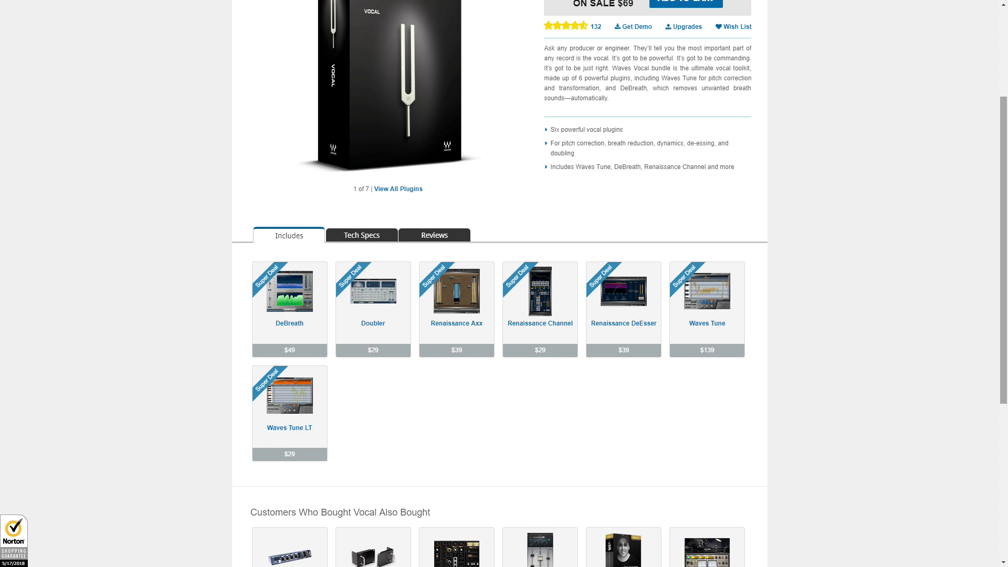
left_click_drag(1003, 249, 1003, 162)
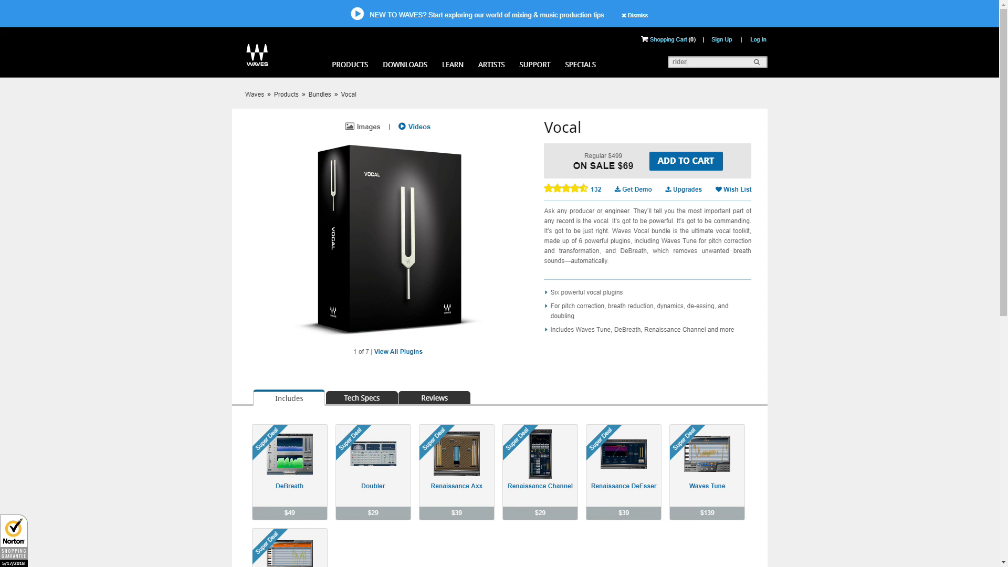
key("Return")
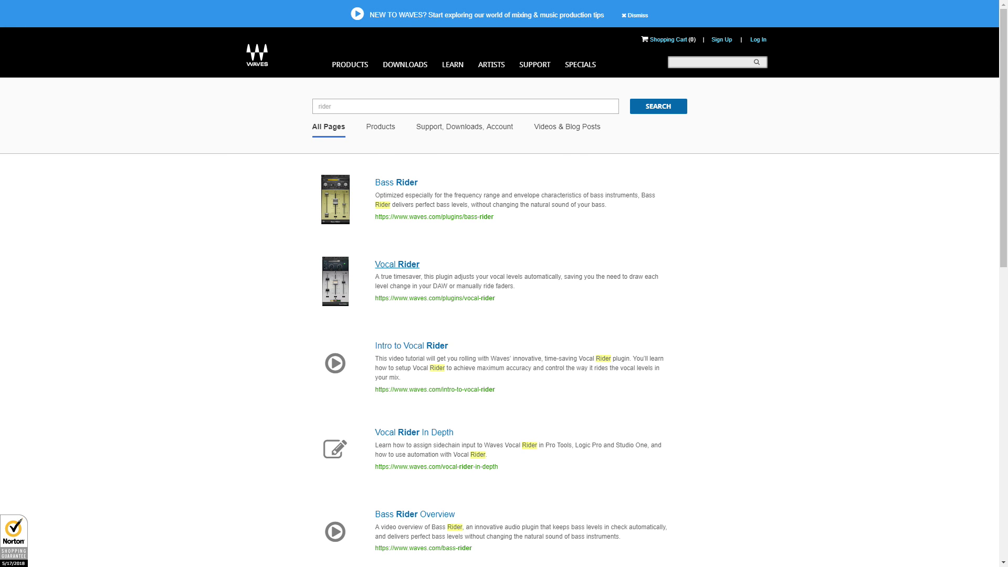
Step: Follow the Vocal Rider search result to its Waves.com product page
left_click(396, 264)
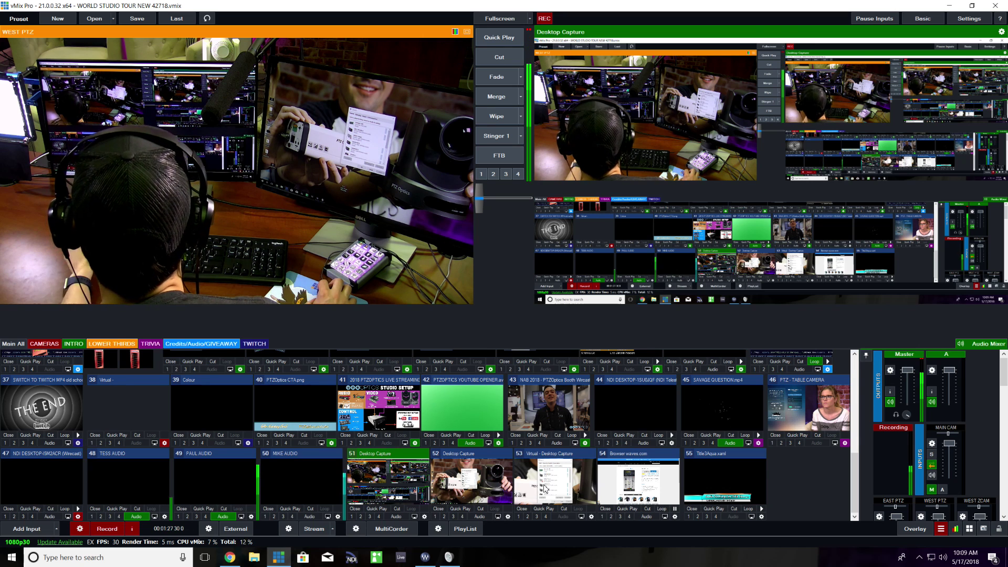
Step: Preview Desktop Capture in vMix and select the Focusrite USB playback device in Sound settings
left_click(471, 480)
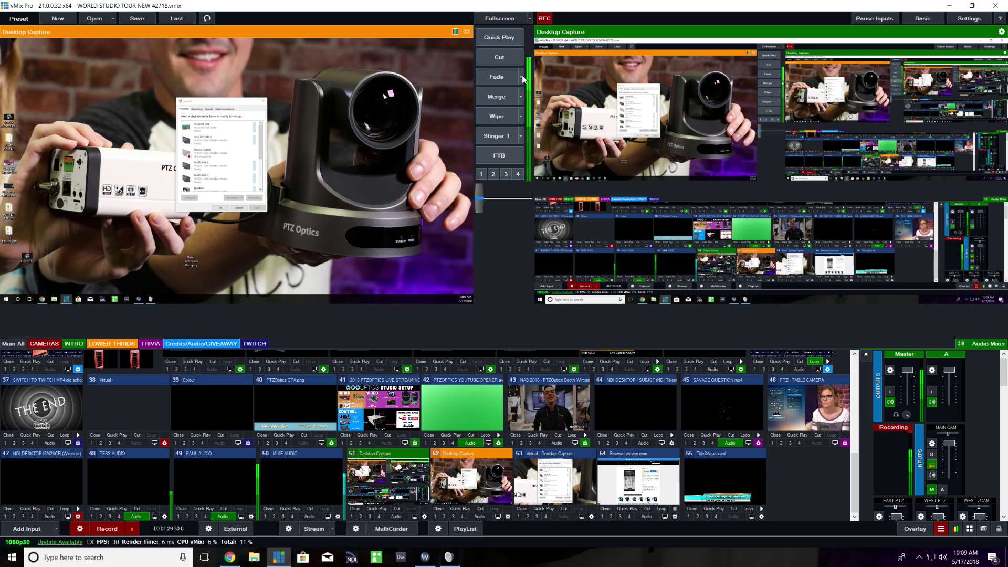
left_click(494, 77)
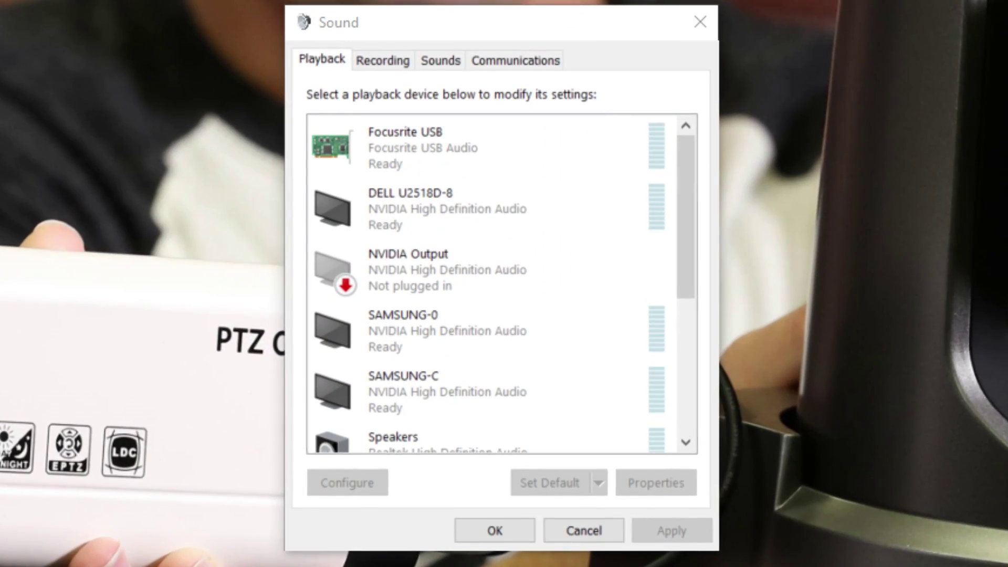
left_click(382, 125)
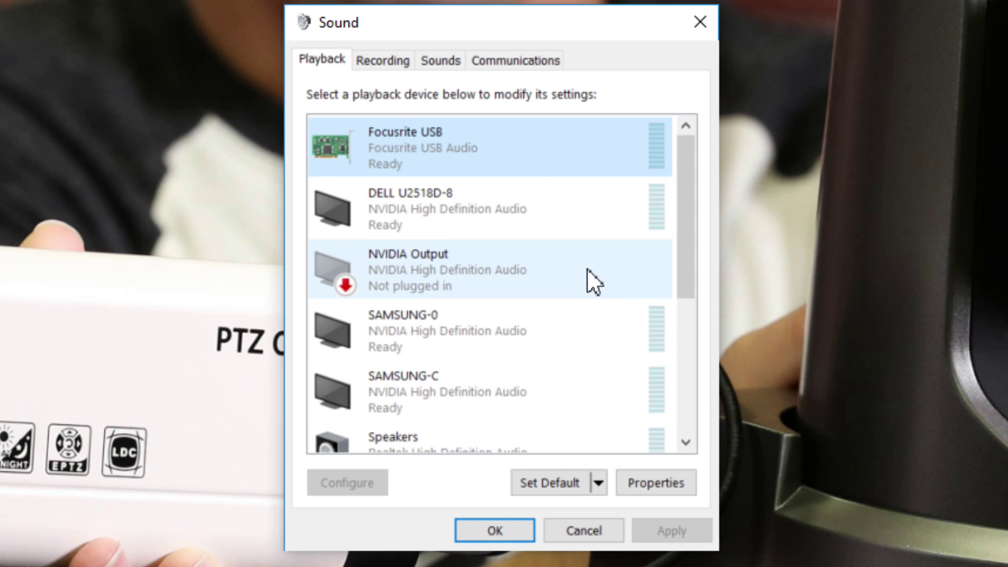
Step: Review the recording devices, leaving Focusrite USB as the default recording device
left_click(380, 59)
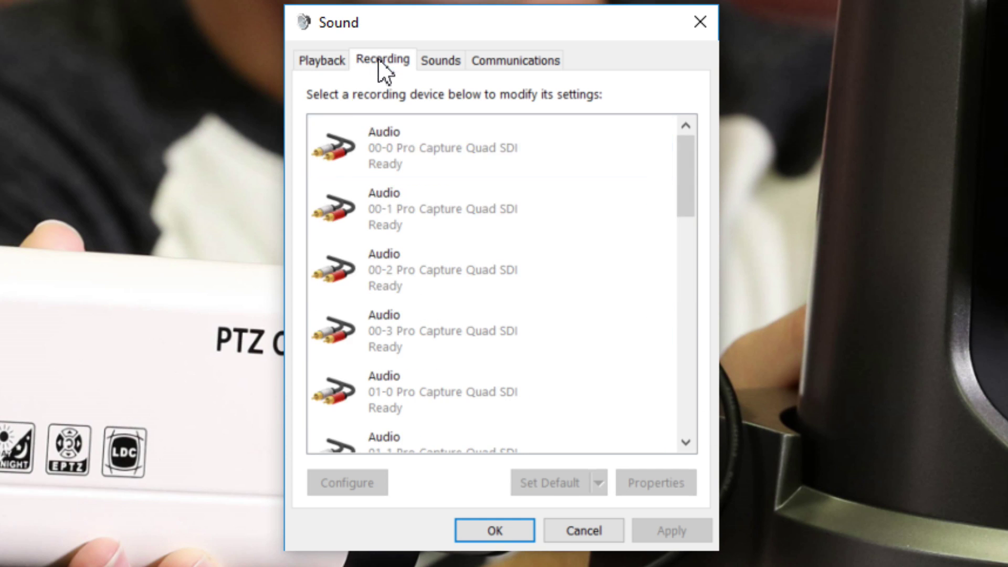
scroll(482, 215, "down", 2)
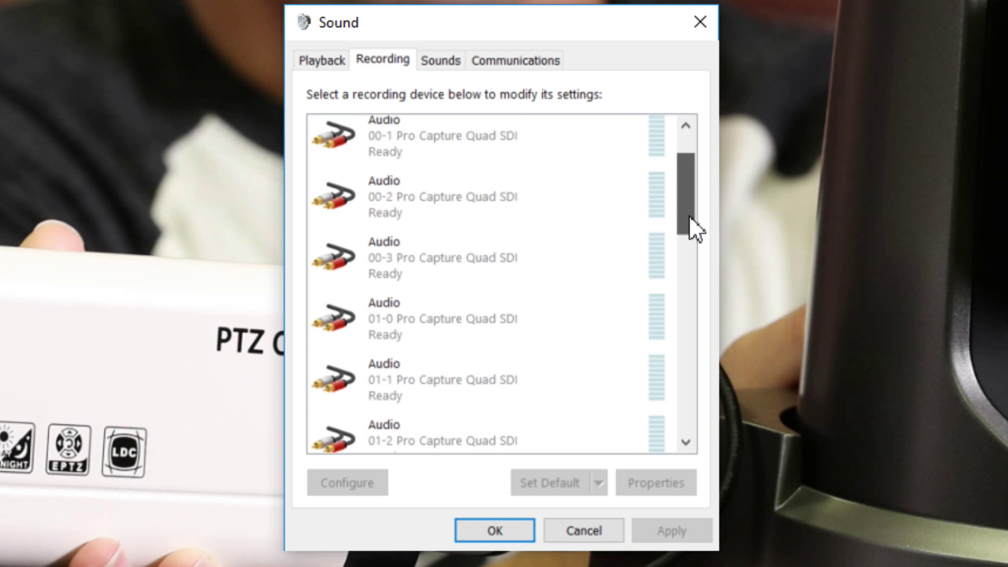
left_click_drag(696, 218, 713, 304)
left_click(475, 195)
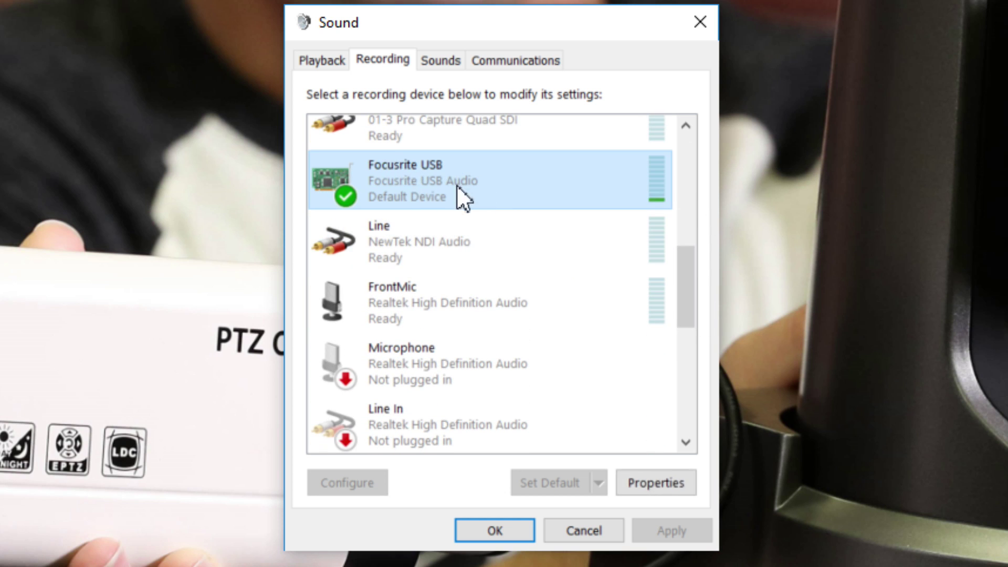
right_click(435, 169)
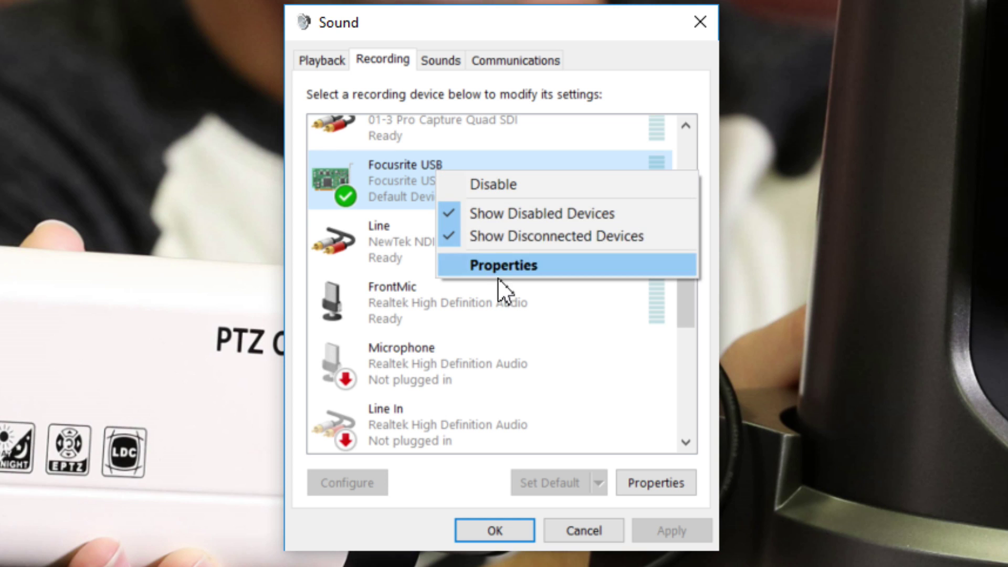
left_click(386, 225)
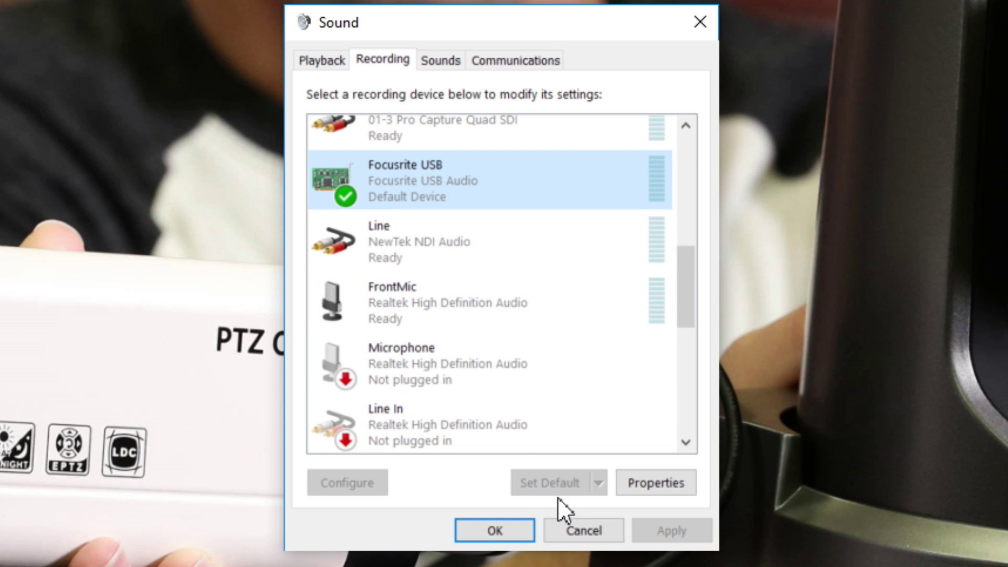
left_click(439, 230)
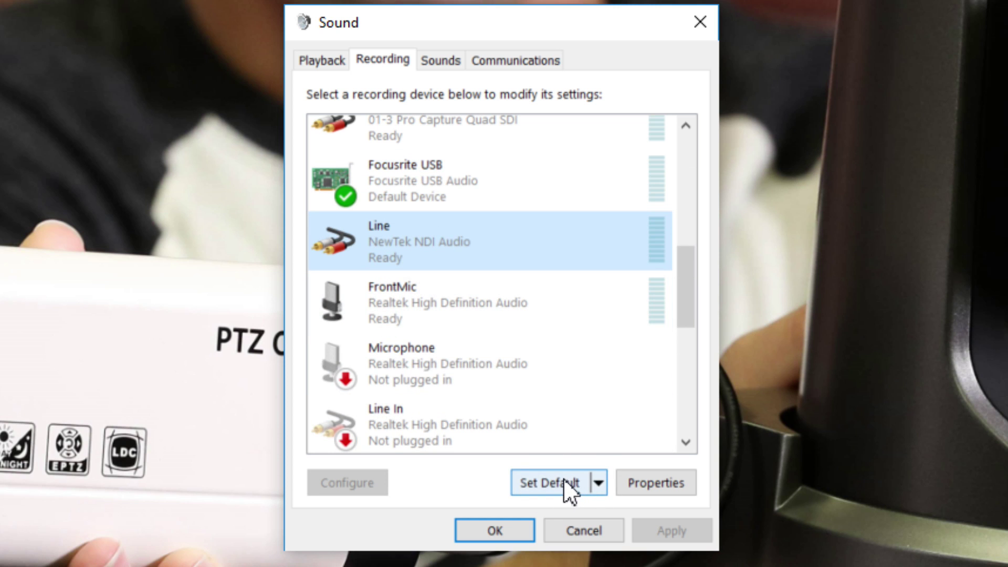
left_click(429, 173)
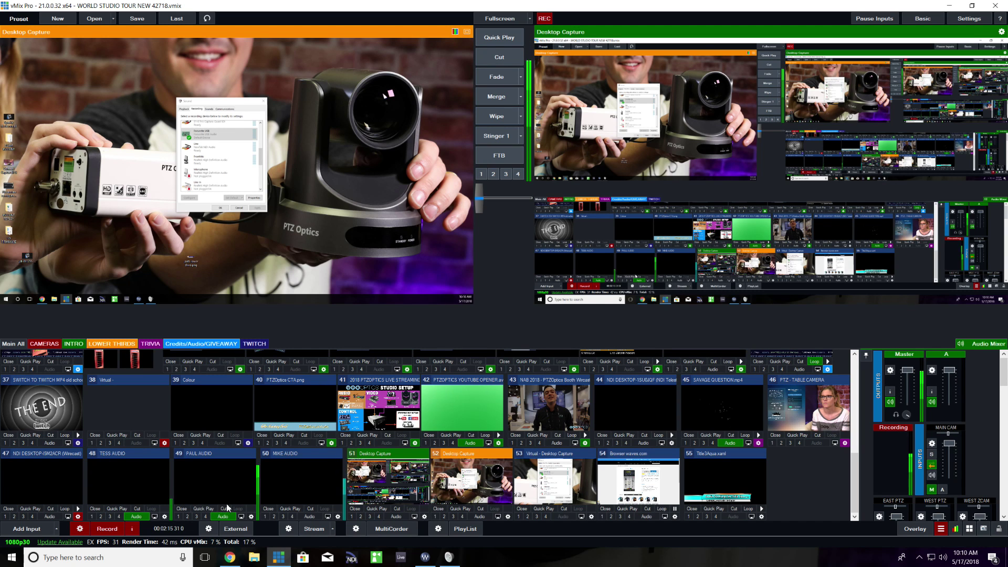
Step: Open PAUL AUDIO's Audio Settings window showing its level meters, gain and delay
left_click(250, 517)
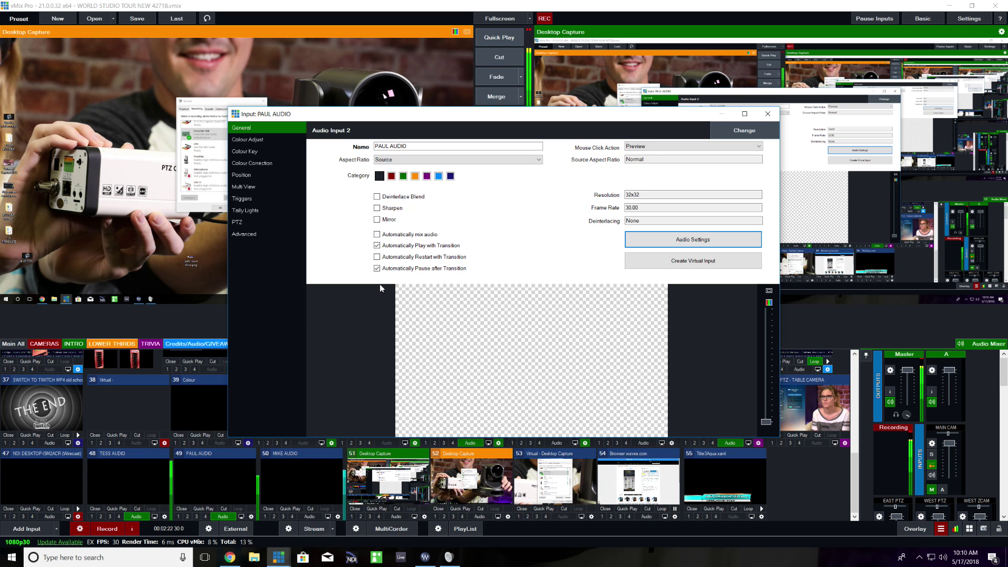
left_click(693, 239)
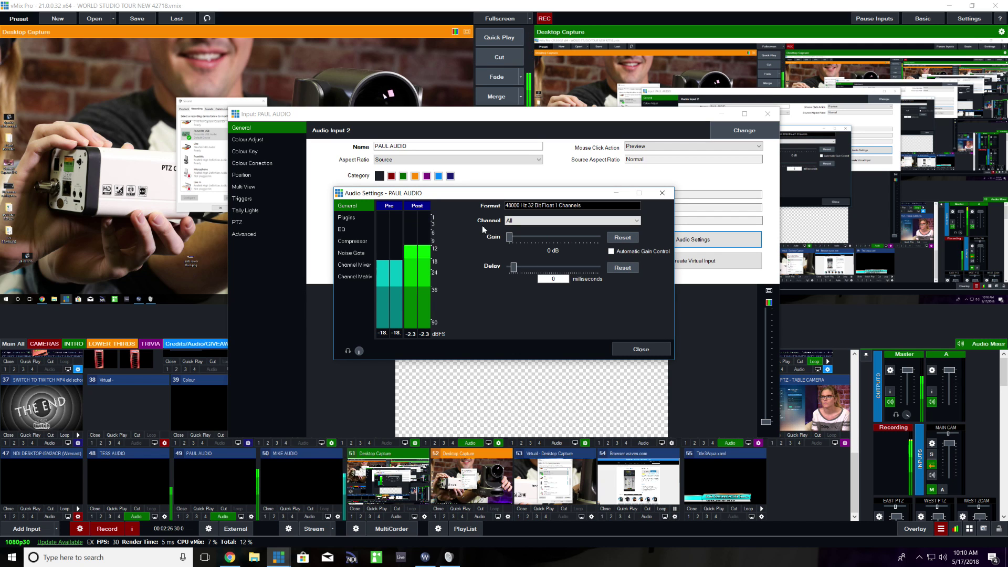
Step: Lower PAUL AUDIO's Vocal Rider Stereo target to about -16.3
left_click(370, 217)
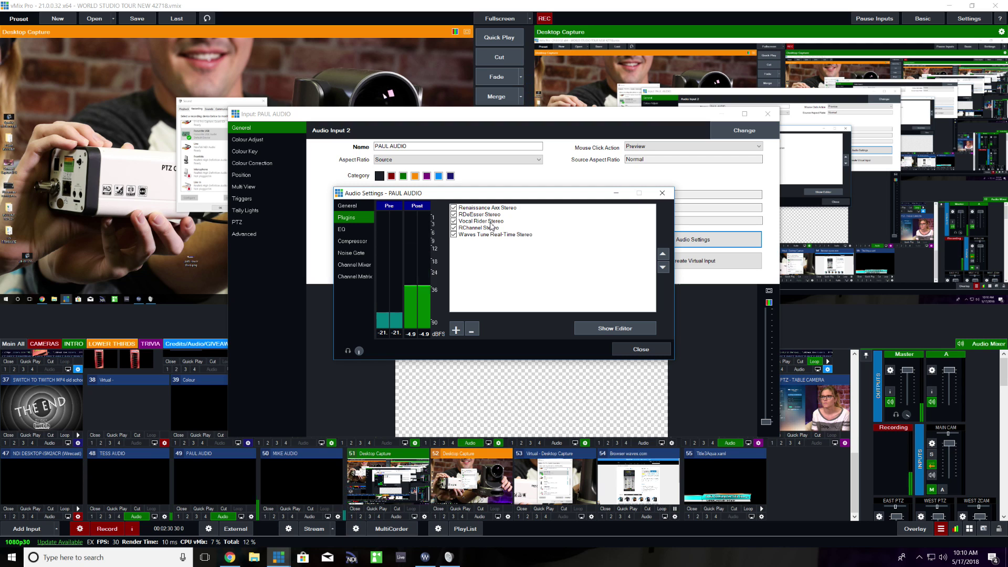
double_click(489, 221)
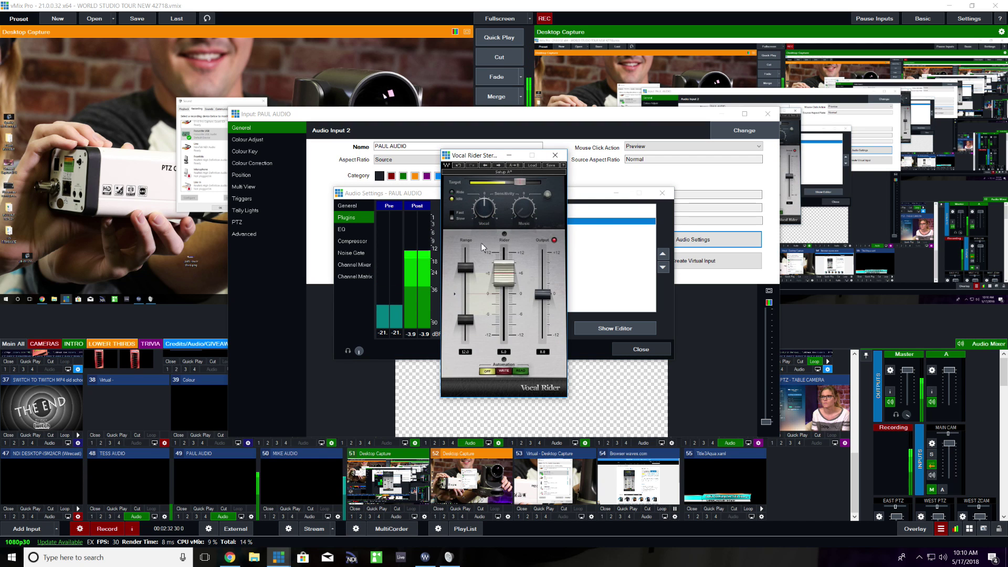
left_click_drag(519, 181, 513, 181)
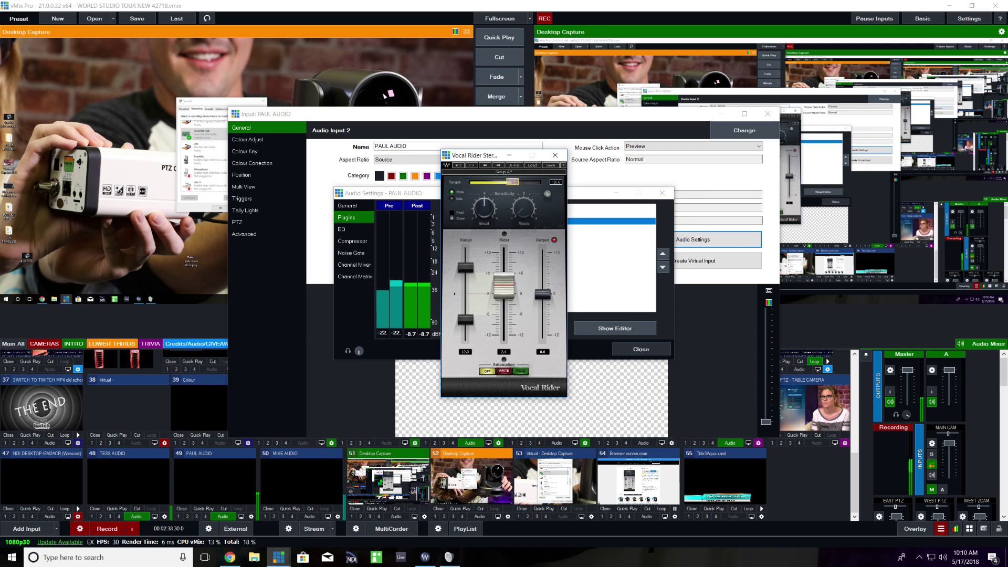
left_click_drag(512, 182, 511, 181)
left_click(555, 155)
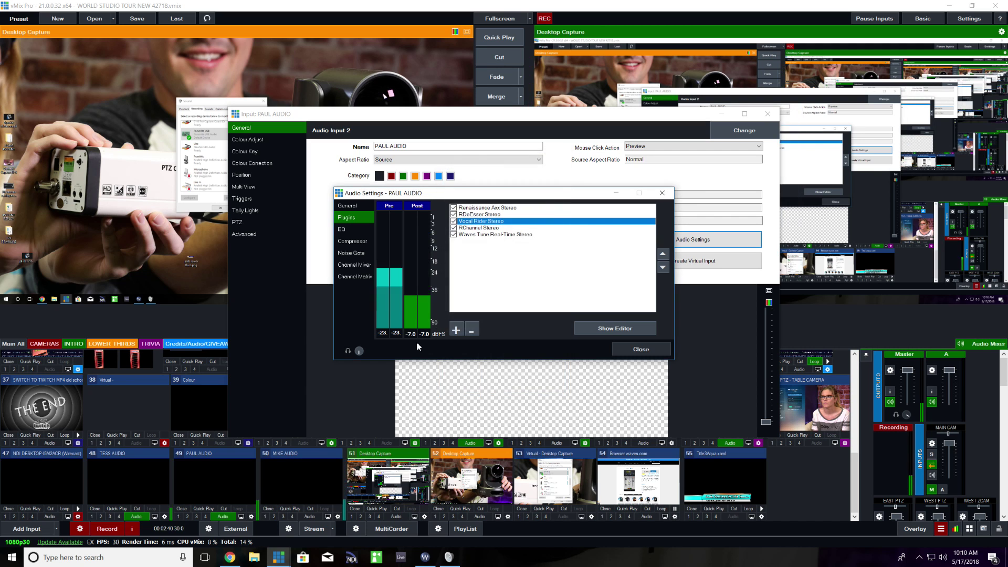
Step: Select Renaissance Axx Stereo, then close PAUL AUDIO's audio and input settings windows
left_click(620, 208)
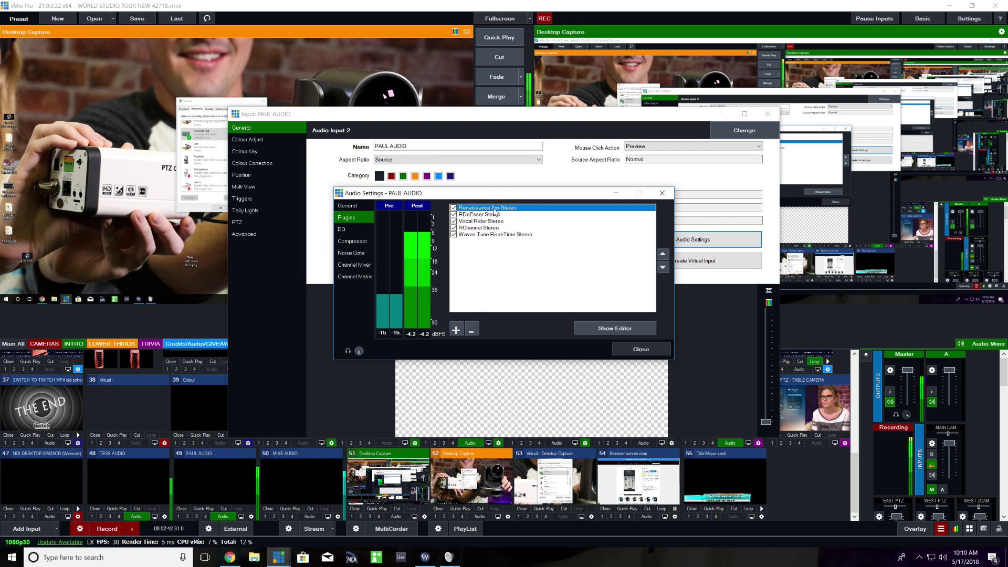
left_click(662, 192)
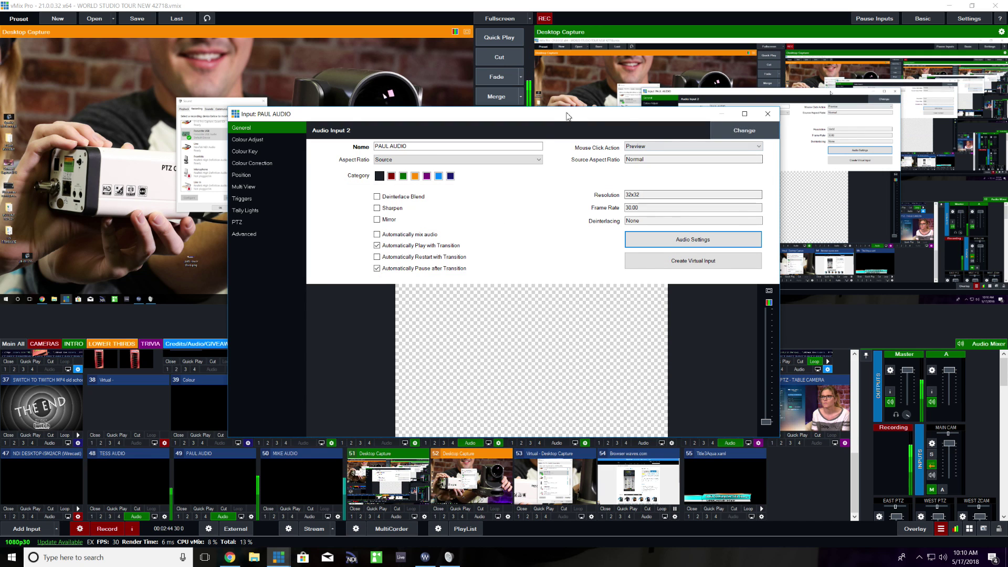
left_click_drag(549, 120, 560, 95)
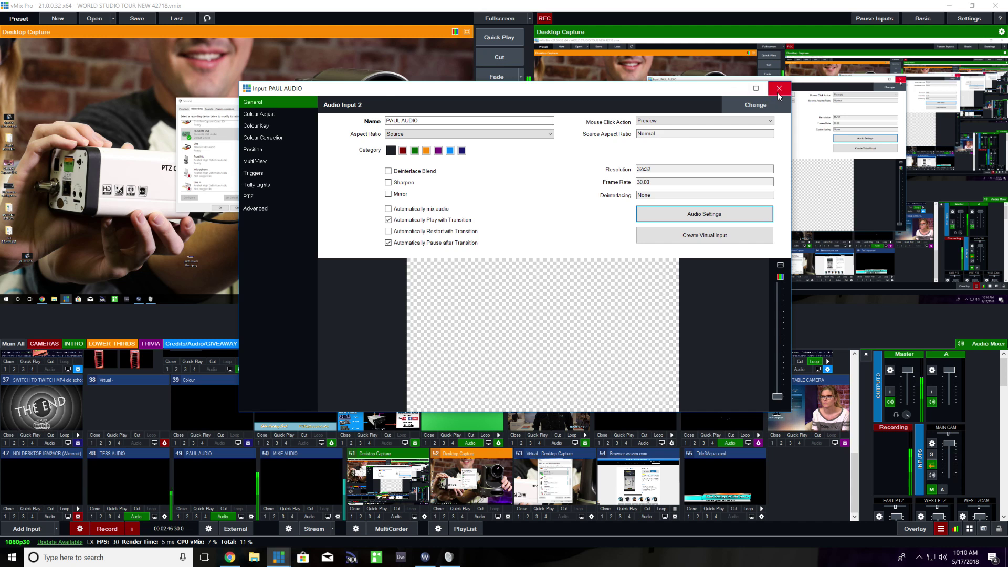
left_click(779, 88)
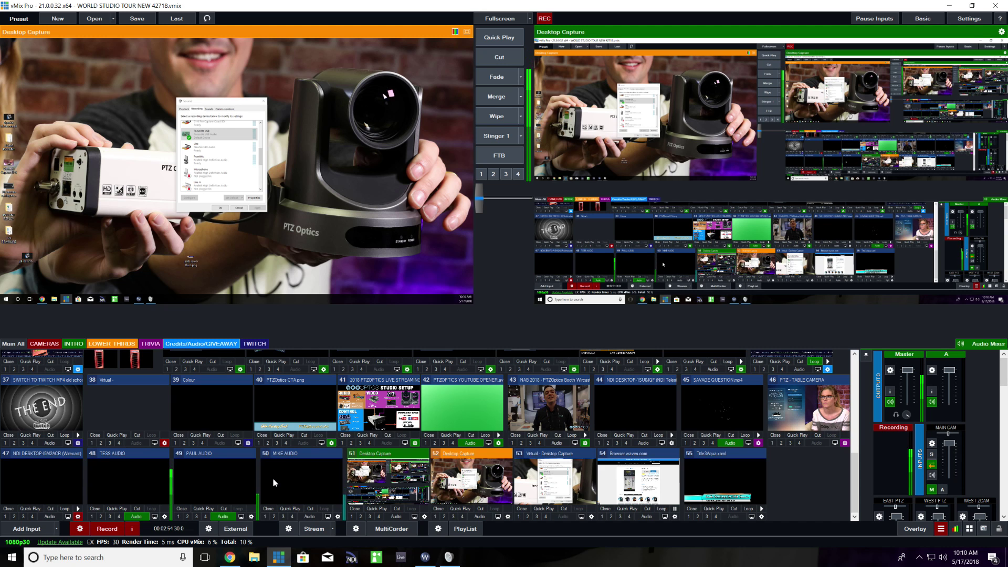
Step: Raise the Threshold on PAUL AUDIO's Renaissance Axx Stereo compressor
left_click(251, 516)
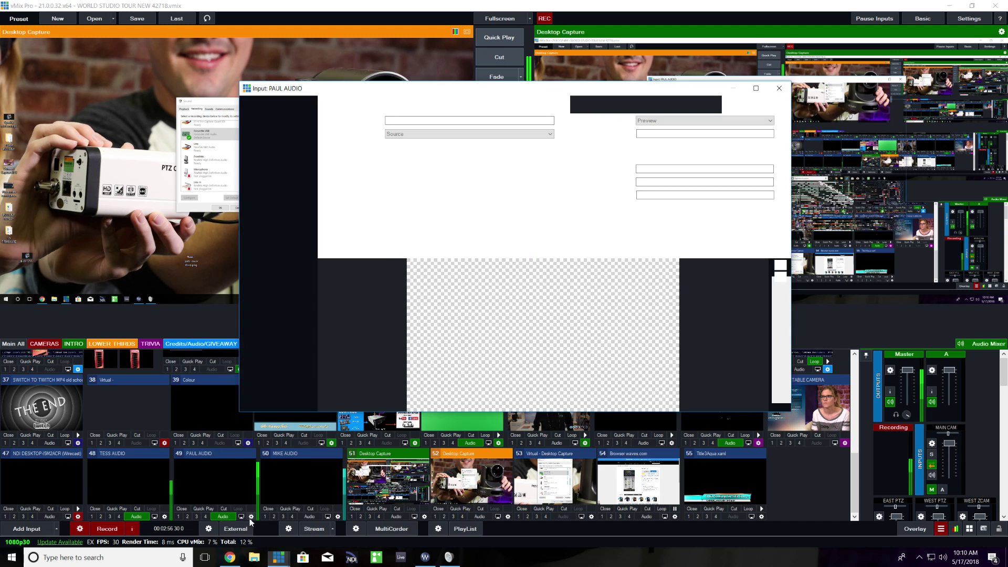
left_click(714, 215)
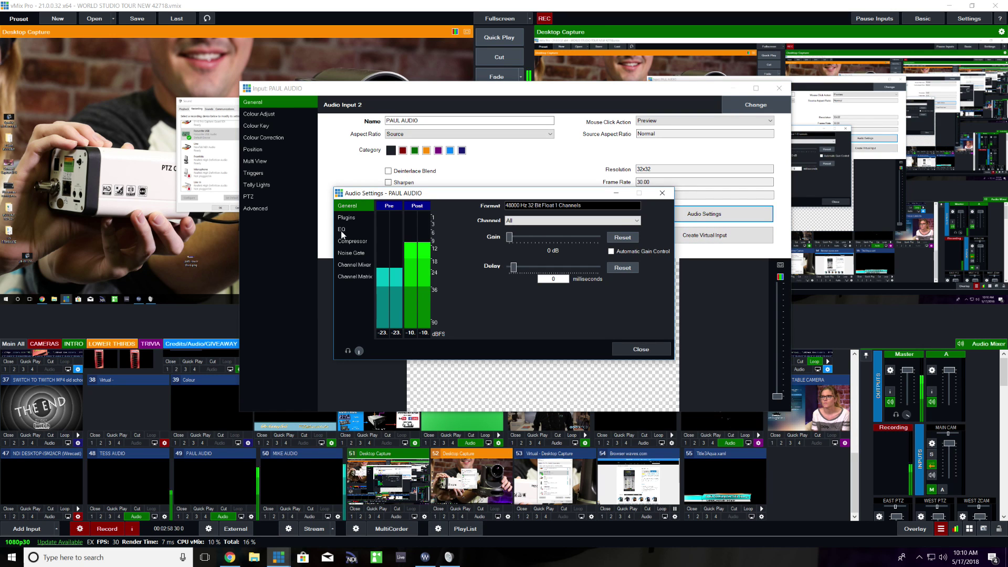
left_click(362, 218)
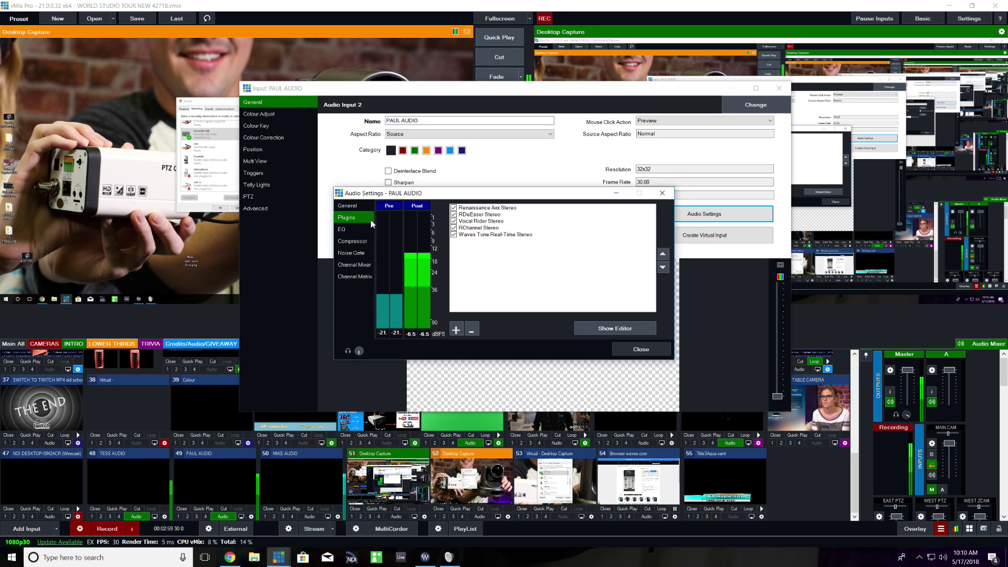
double_click(487, 208)
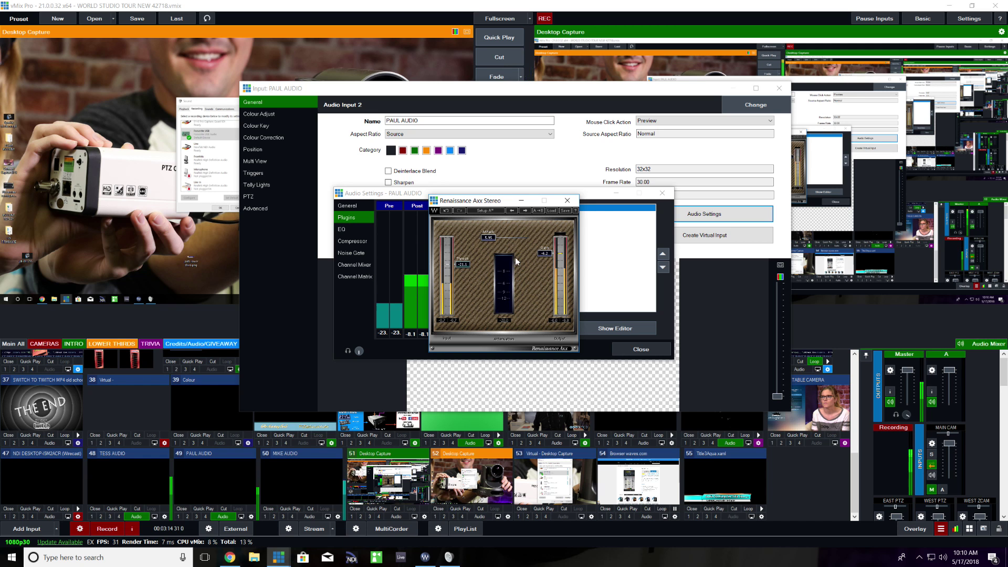
left_click_drag(465, 270, 463, 239)
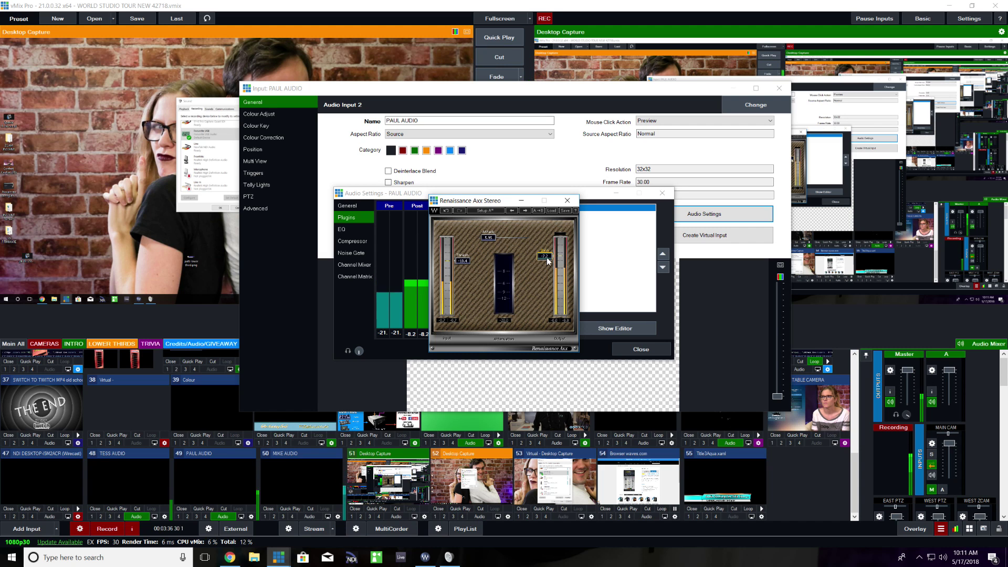
Step: Toggle PAUL AUDIO's plugins off, then re-enable Axx, Vocal Rider and Waves Tune
left_click(567, 200)
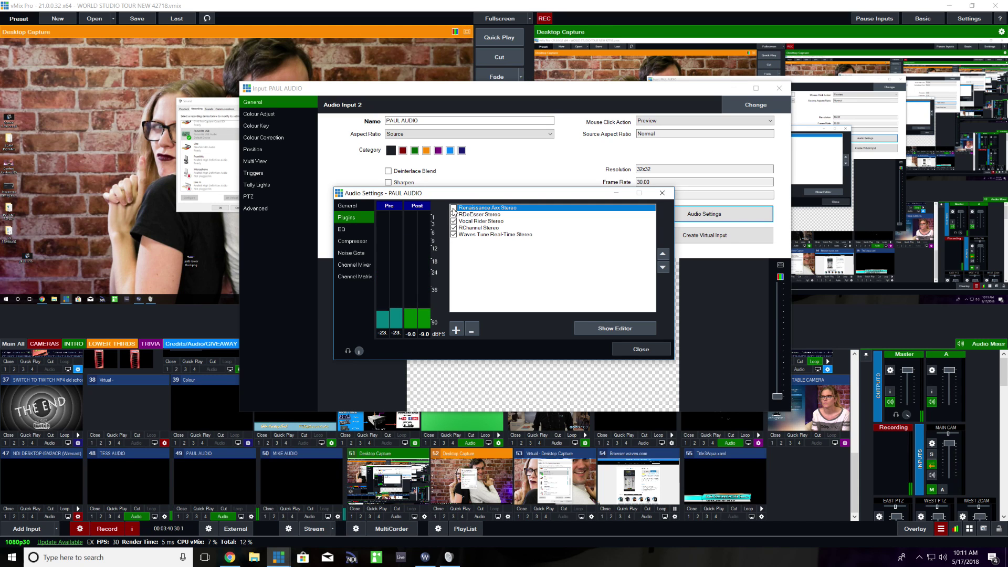
left_click(453, 214)
left_click(453, 234)
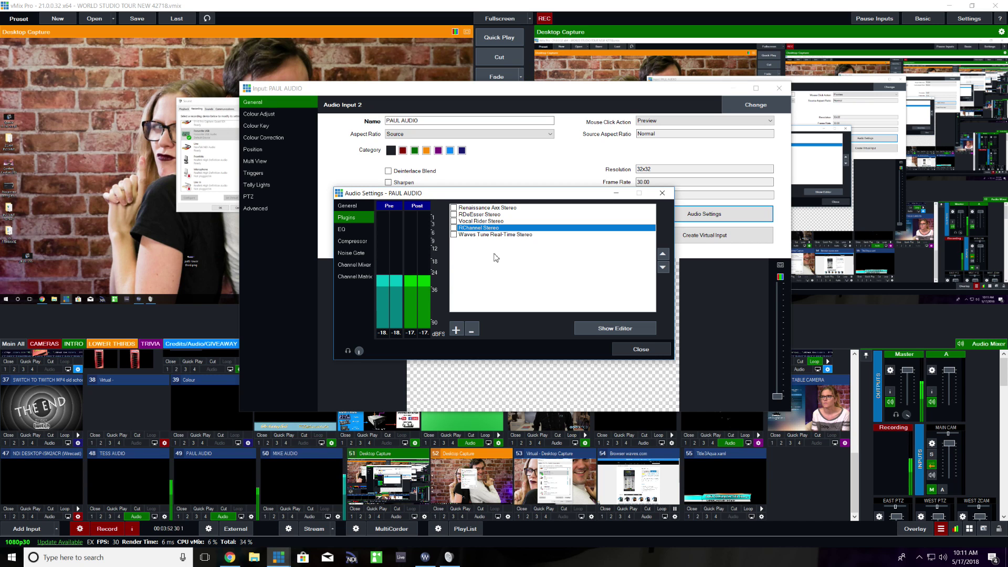
left_click(454, 208)
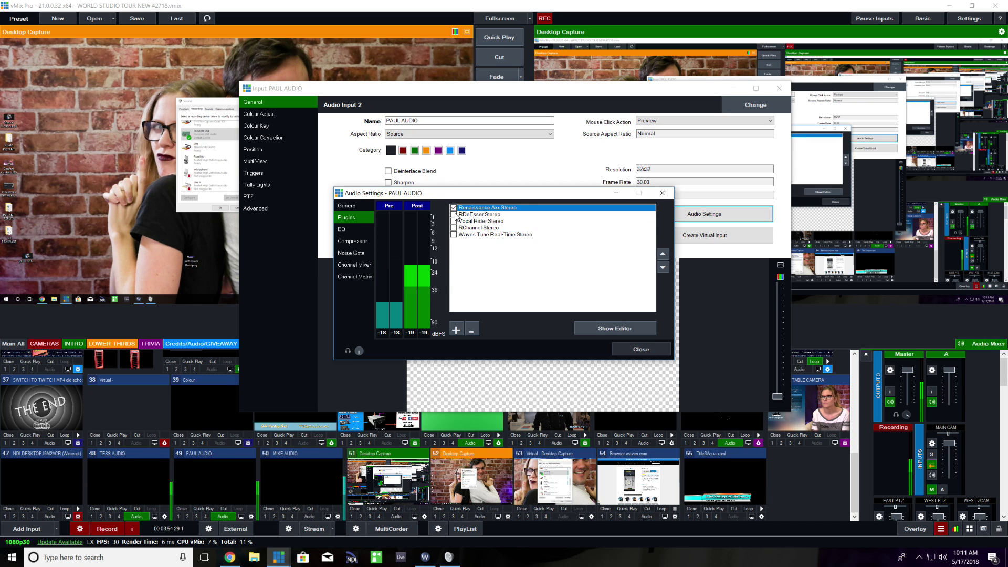
left_click(453, 221)
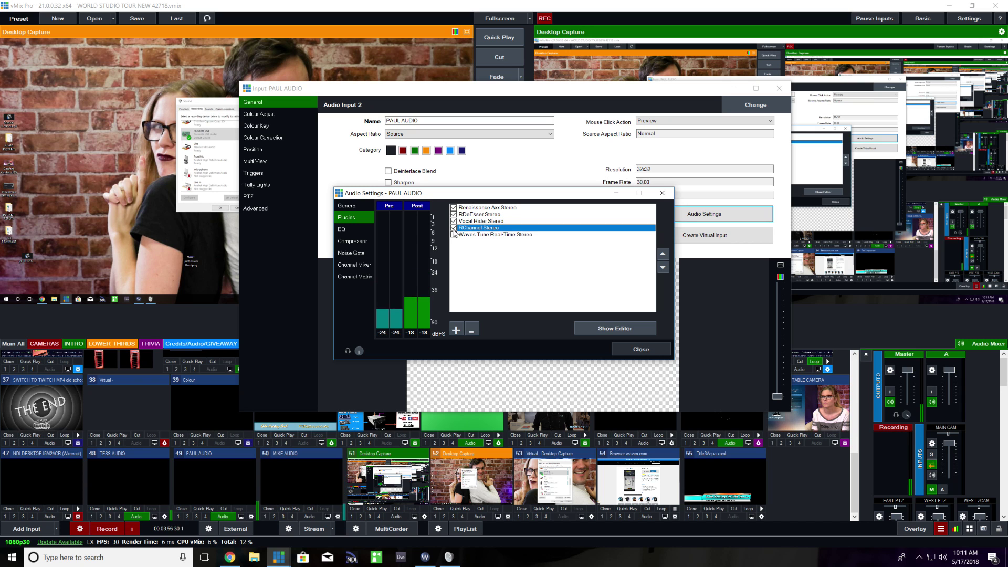
left_click(455, 237)
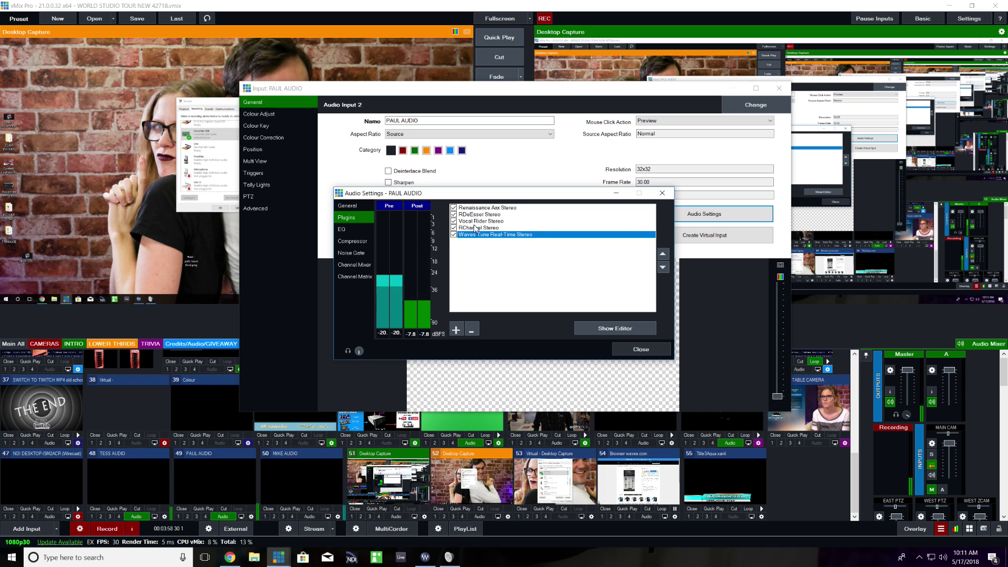
Step: Open the Renaissance Axx editor, then the RDeEsser Stereo editor
double_click(489, 209)
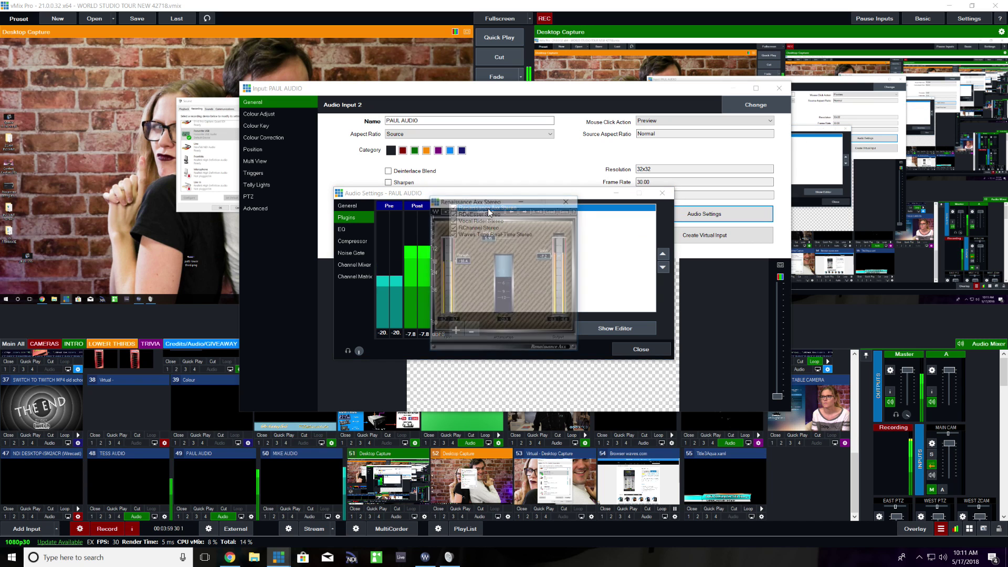
left_click(566, 204)
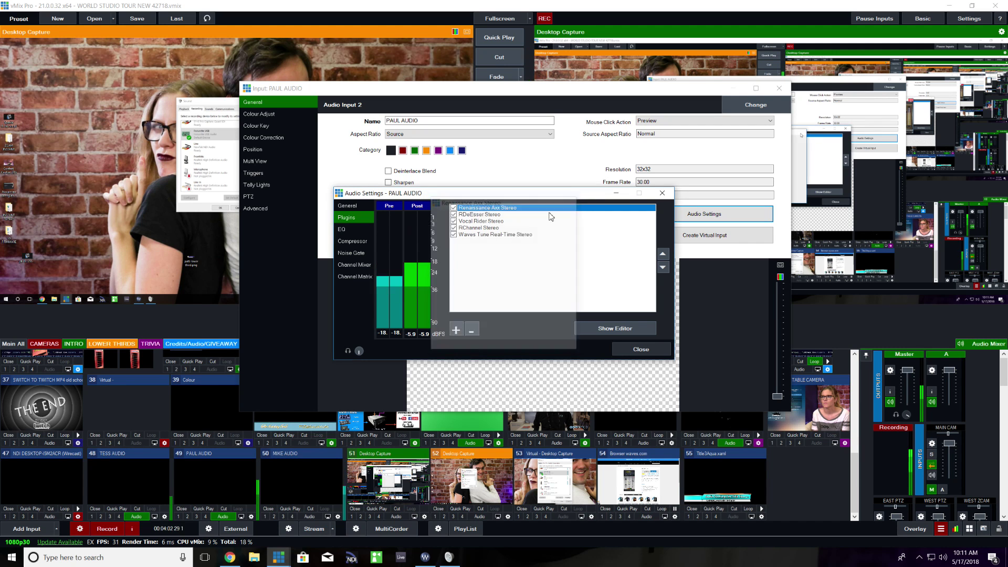
double_click(493, 216)
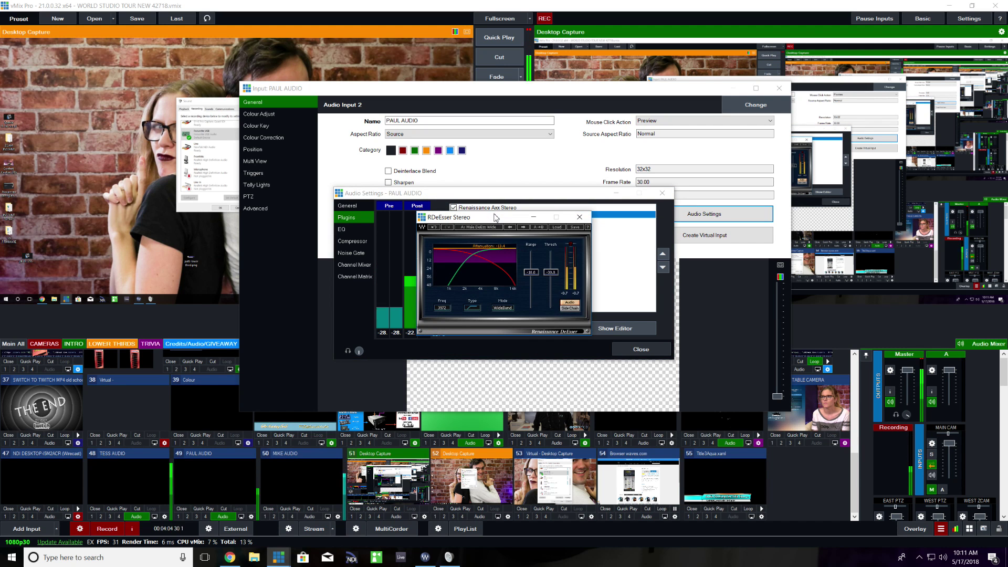
Step: Create an AXX SETUP folder under AUDIO SETTINGS for the Renaissance Axx setup file
left_click(578, 218)
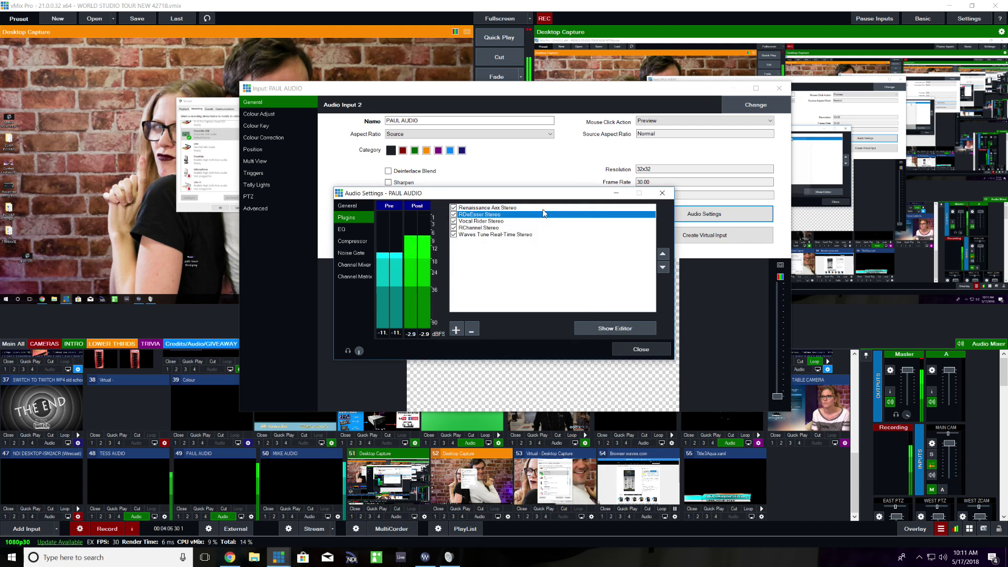
double_click(560, 208)
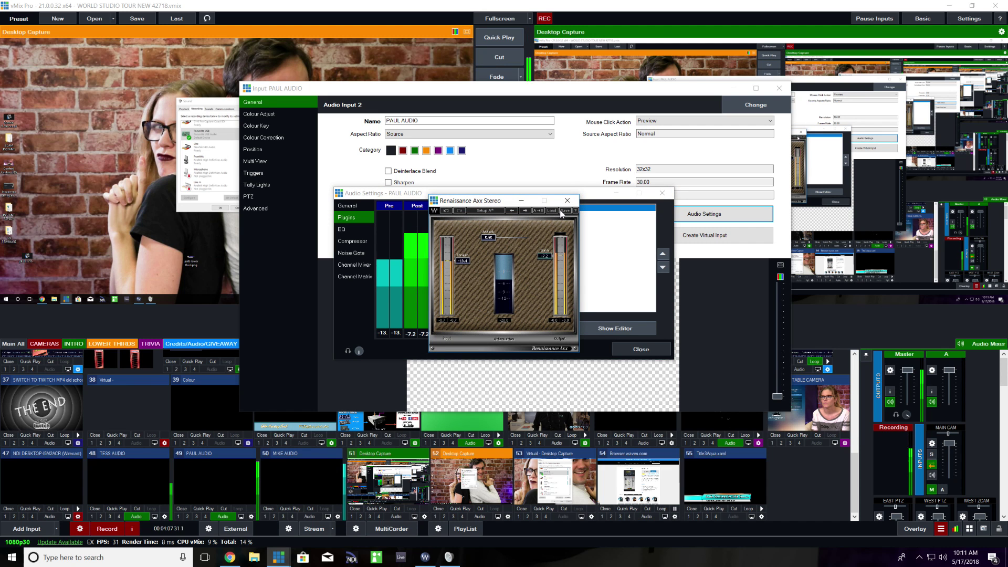
left_click(562, 211)
left_click(567, 217)
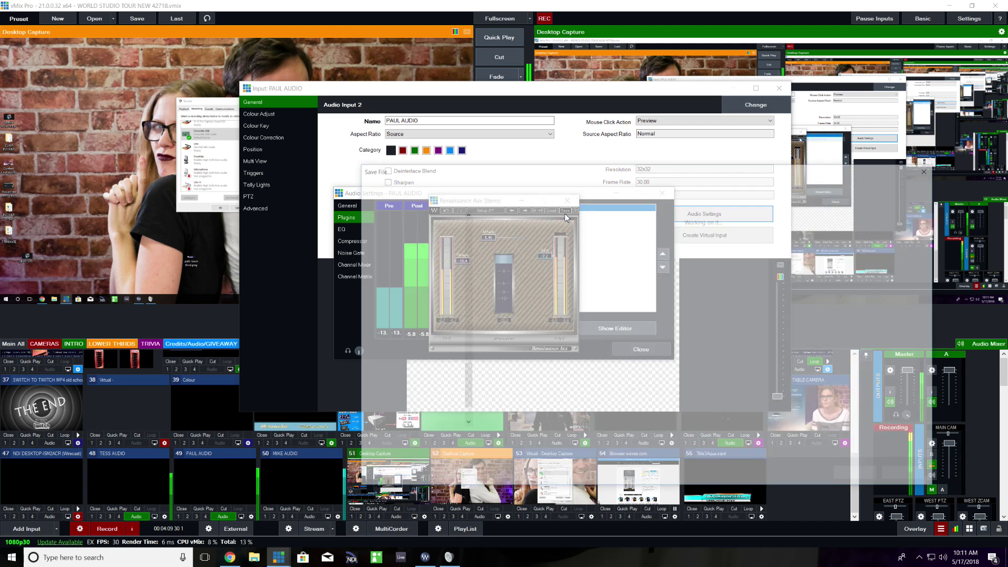
left_click_drag(464, 387, 462, 244)
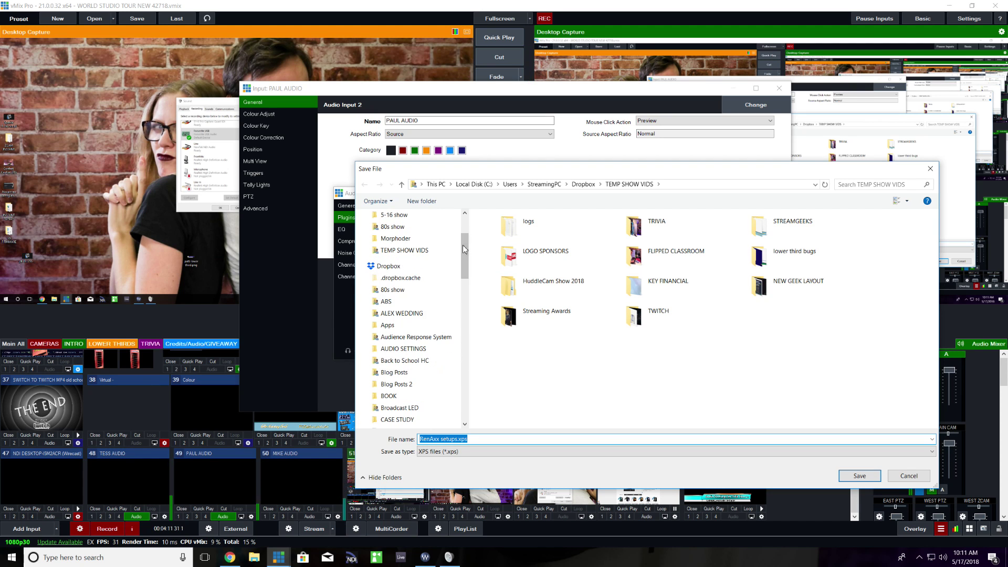
left_click(444, 349)
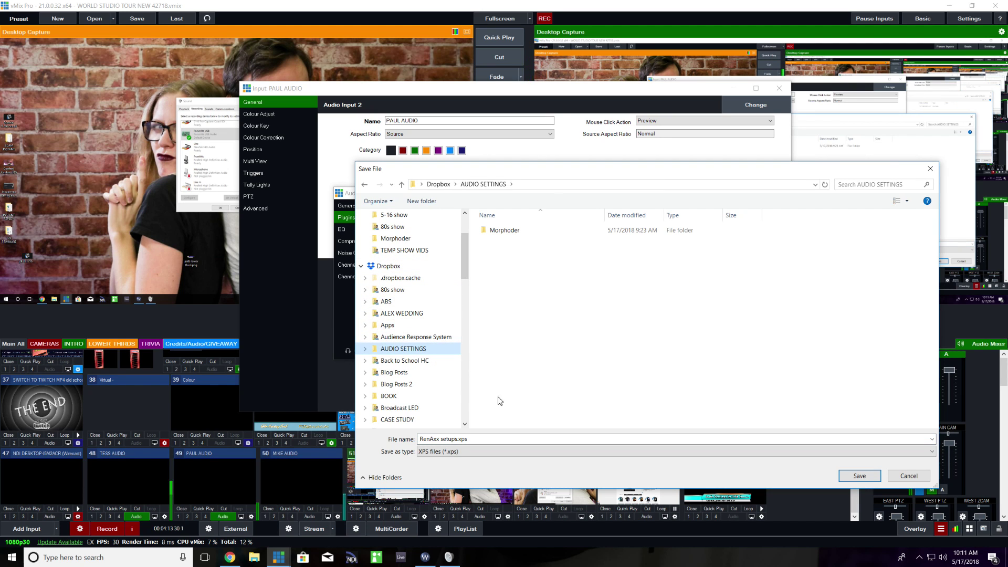
type("AXX SETUP")
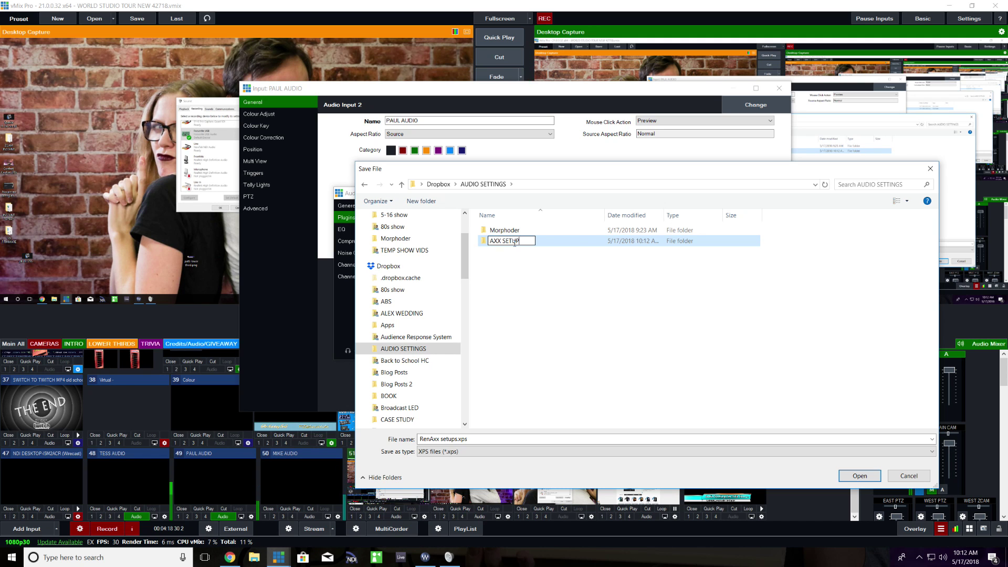
key("Return")
key("Return")
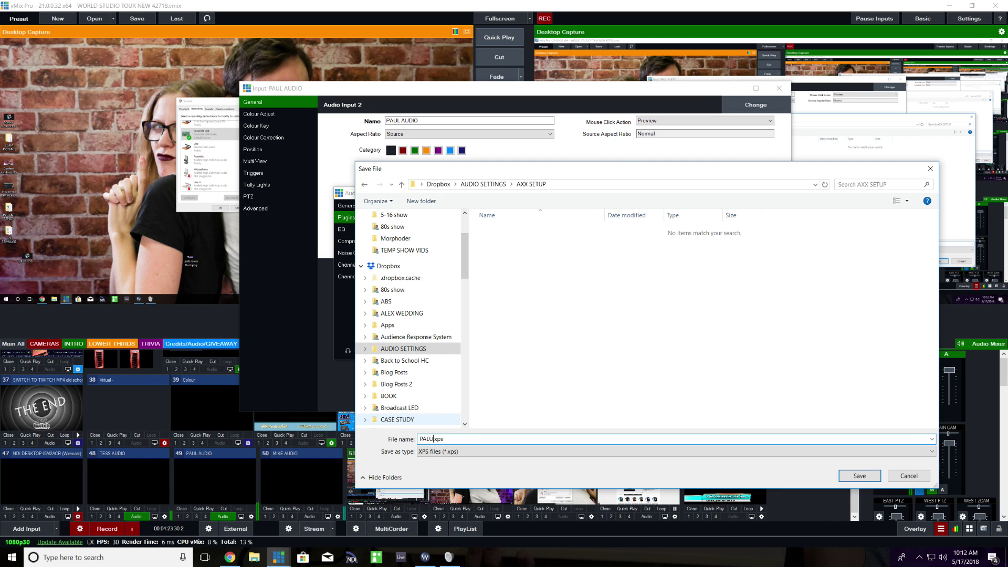
Step: Save the Renaissance Axx setup there with the preset name PAUL
key("Return")
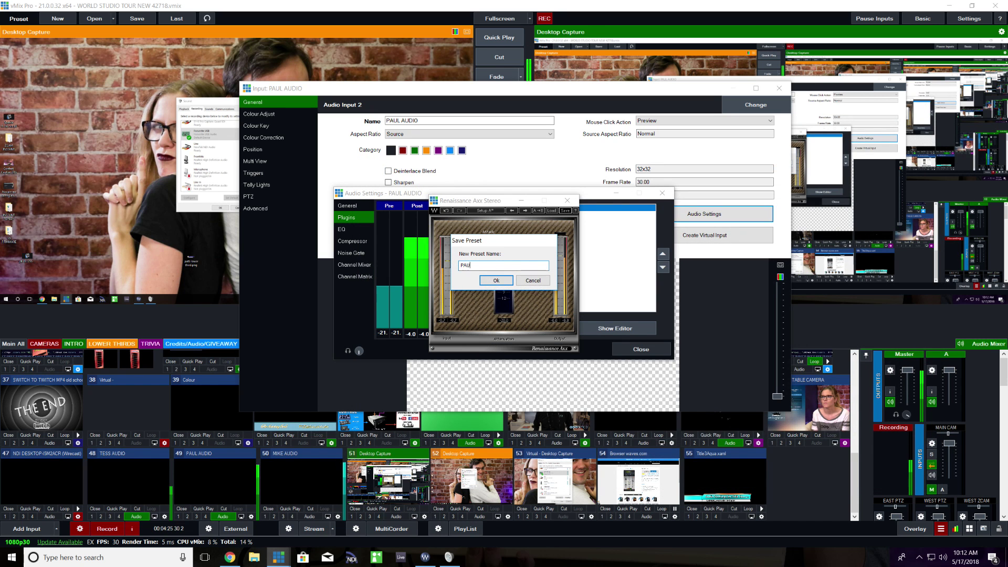
type("L")
key("Return")
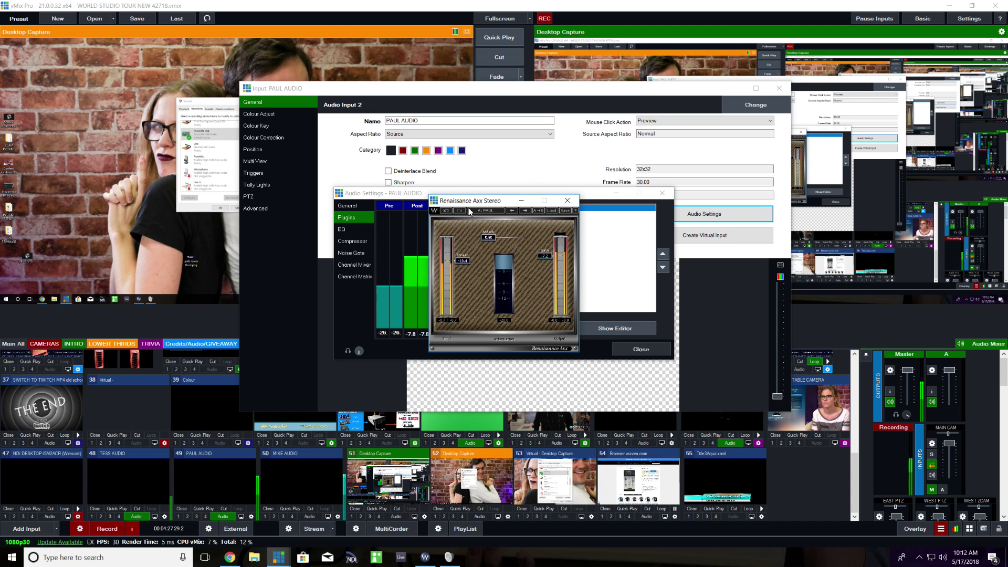
left_click(571, 204)
Step: Check RDeEsser's presets, keeping Male DeEss Wide, then open Desktop Capture's settings
double_click(542, 244)
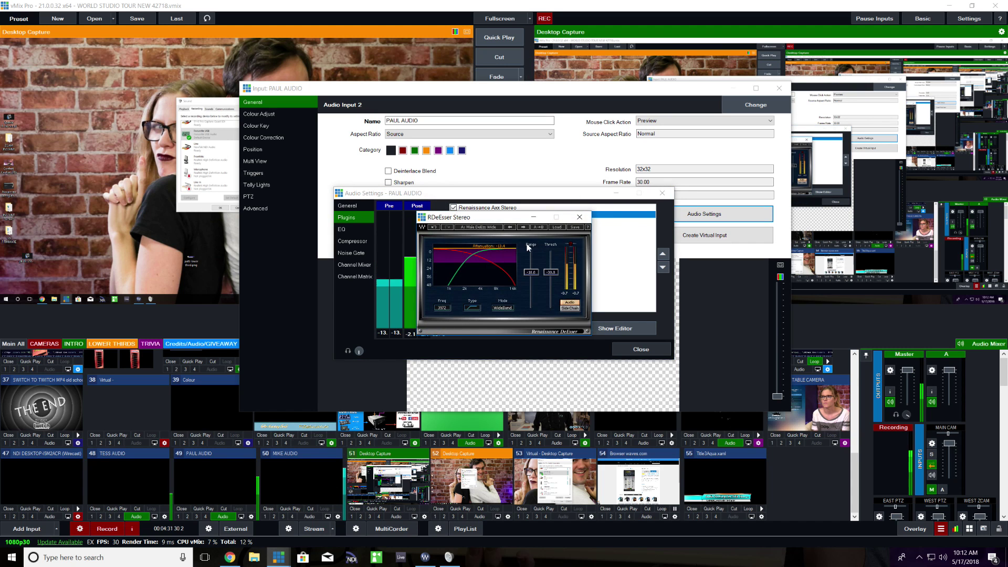
left_click(557, 228)
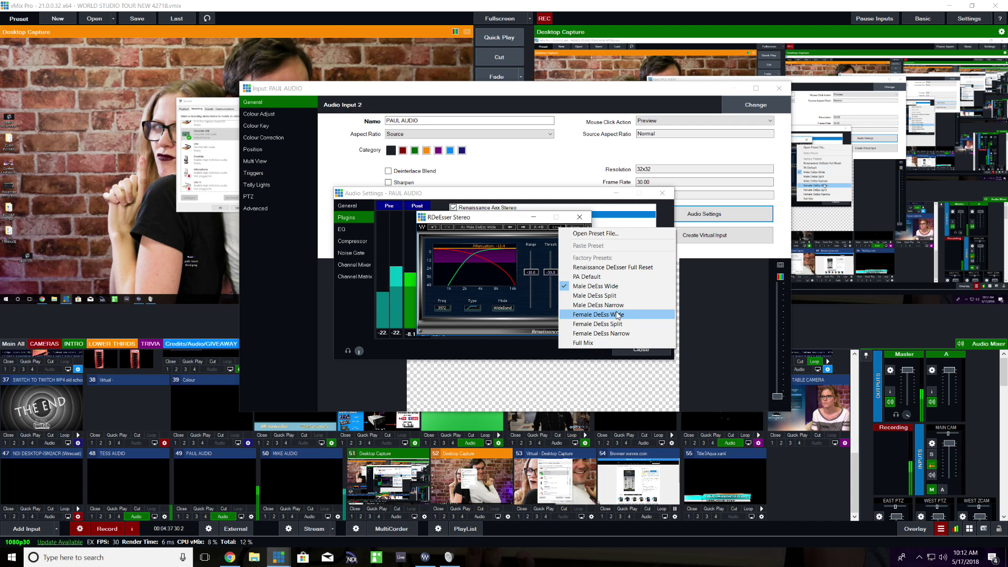
left_click(425, 517)
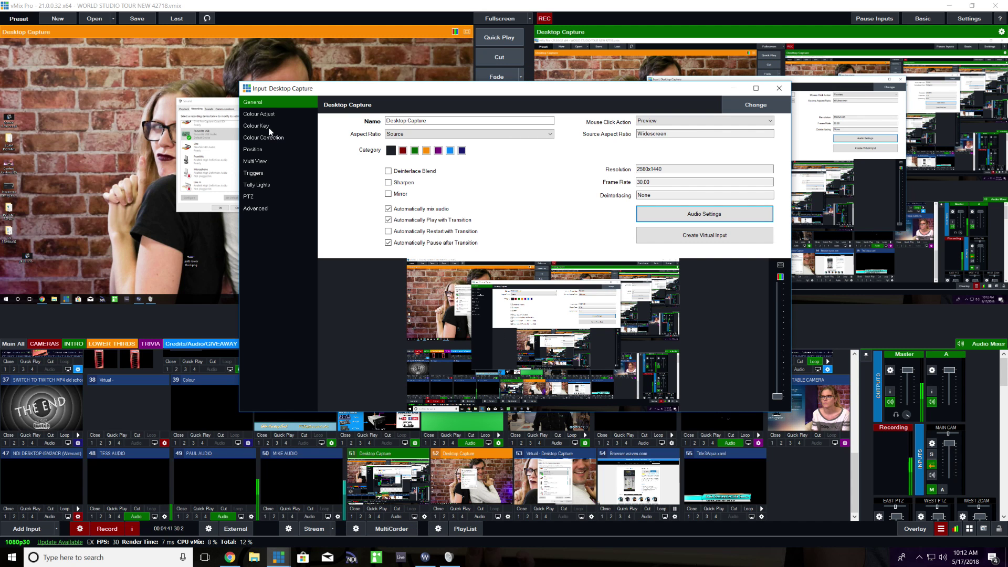
Step: Create virtual input 56 as a copy of Desktop Capture
left_click(253, 101)
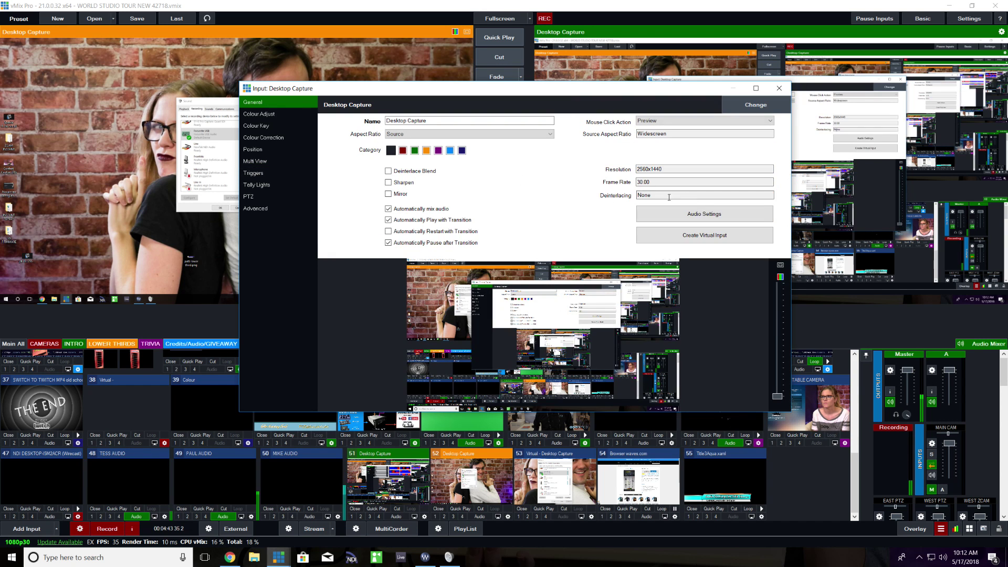
left_click(697, 234)
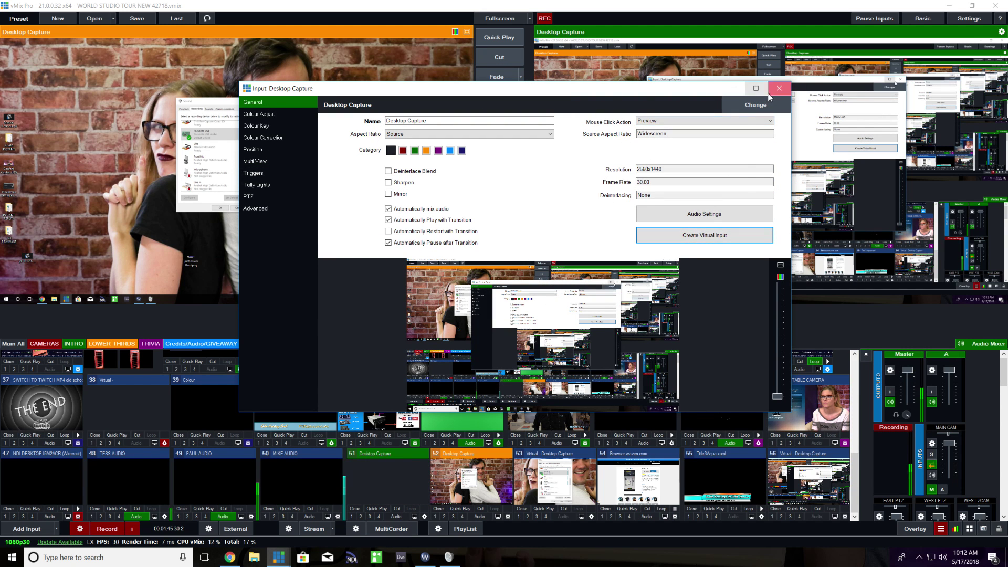
left_click(779, 88)
Step: Zoom input 56 in on its Position page, then show PAUL AUDIO's General settings
left_click(845, 517)
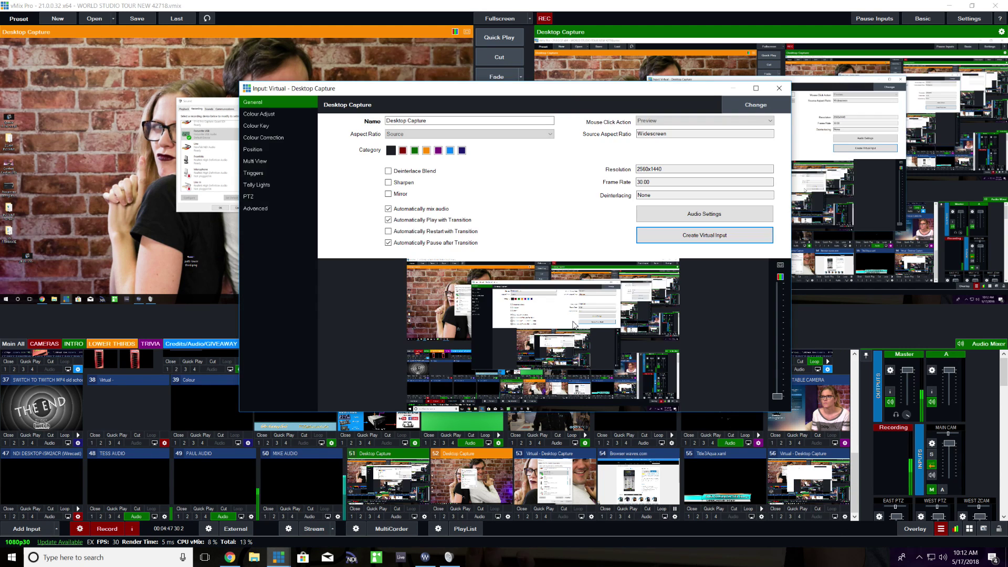
left_click(253, 149)
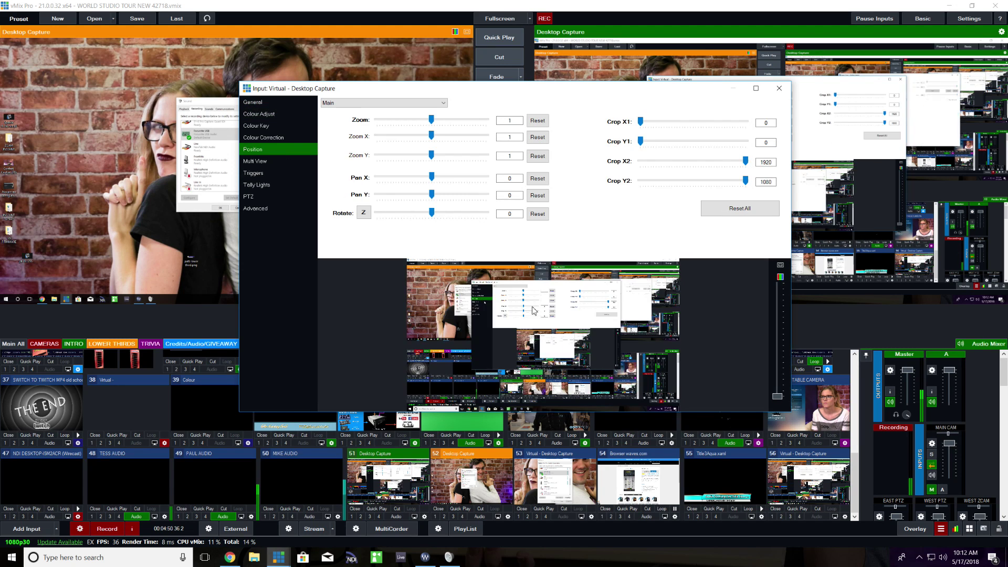
scroll(679, 343, "up", 2)
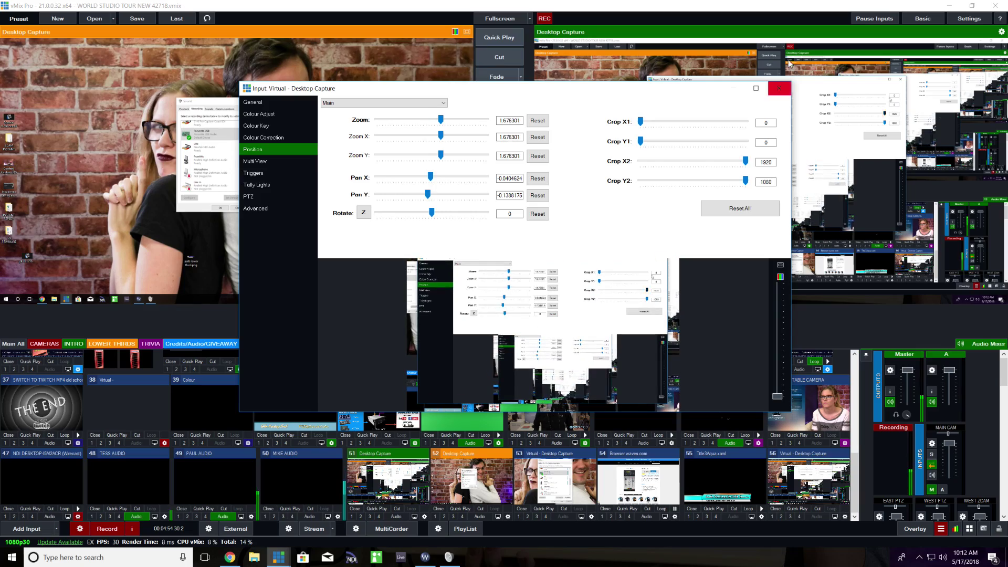
left_click(779, 88)
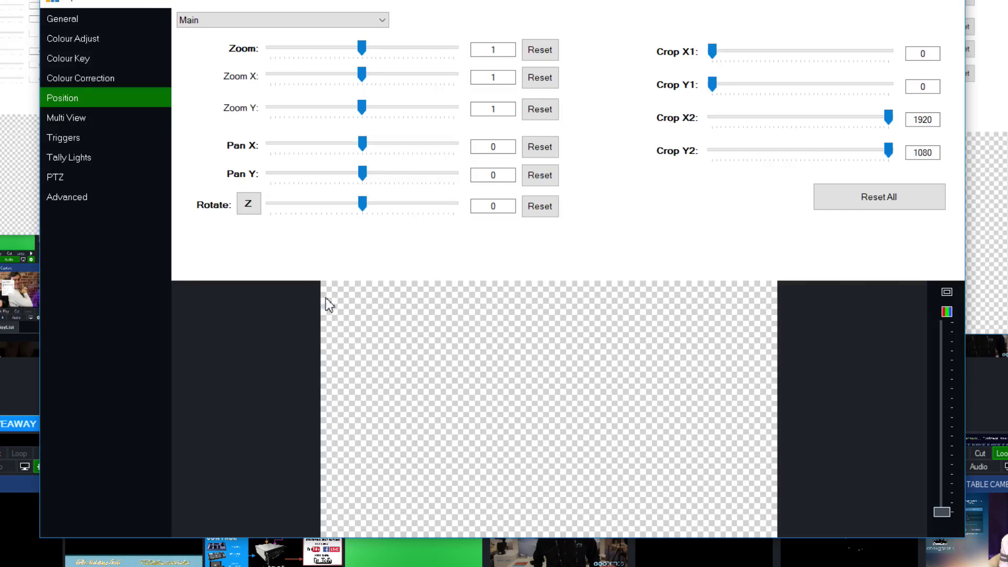
left_click(93, 15)
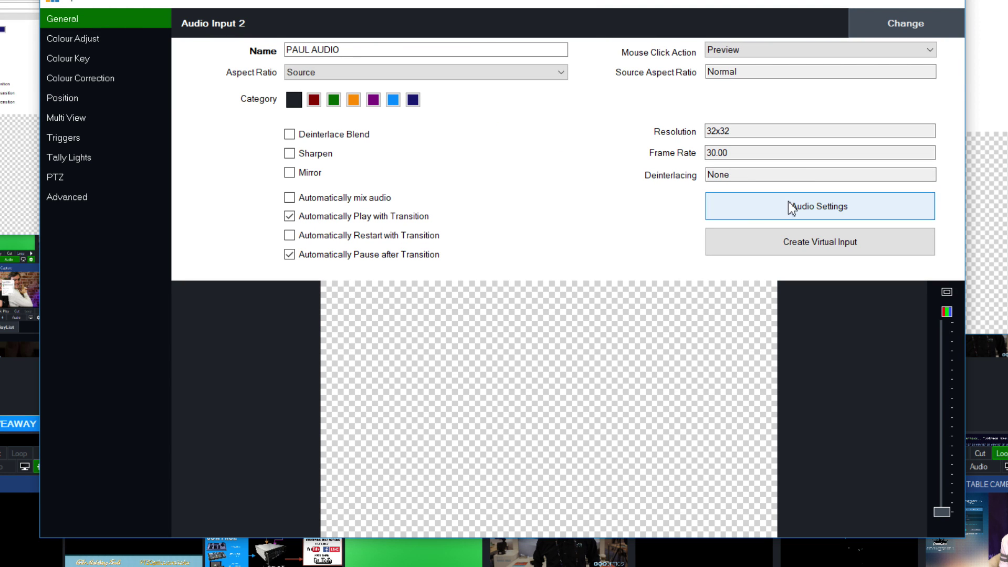
left_click(809, 202)
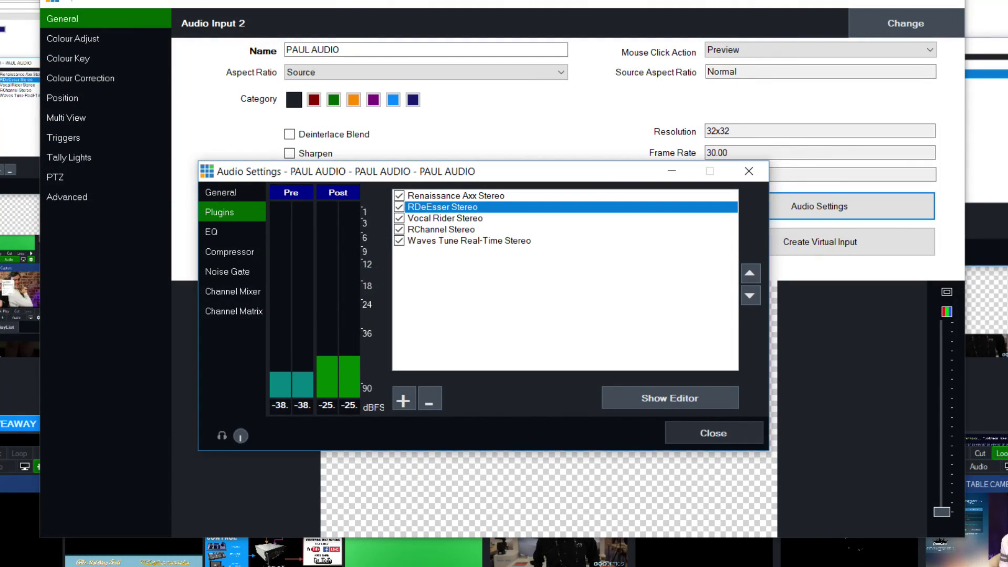
double_click(661, 206)
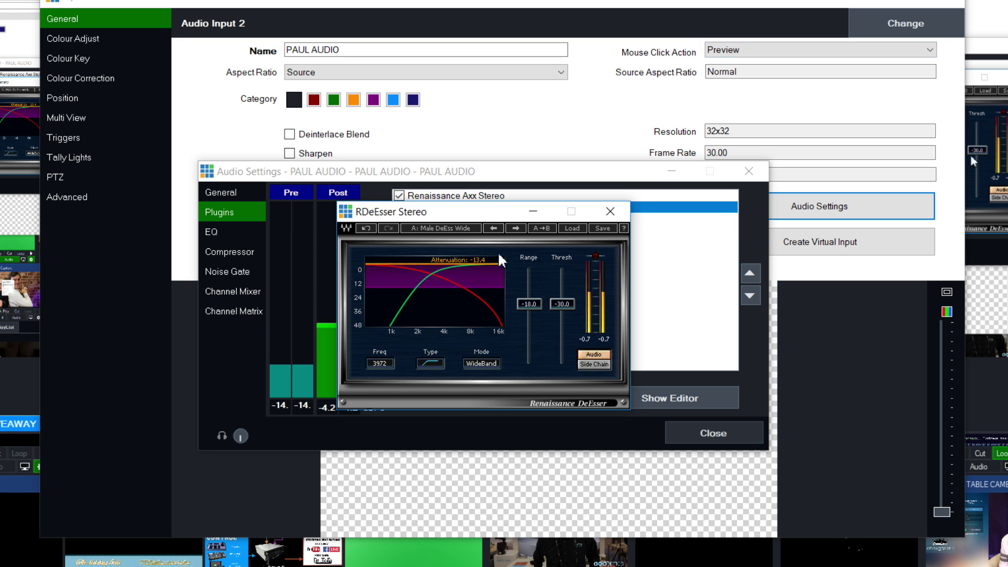
left_click_drag(464, 211, 468, 214)
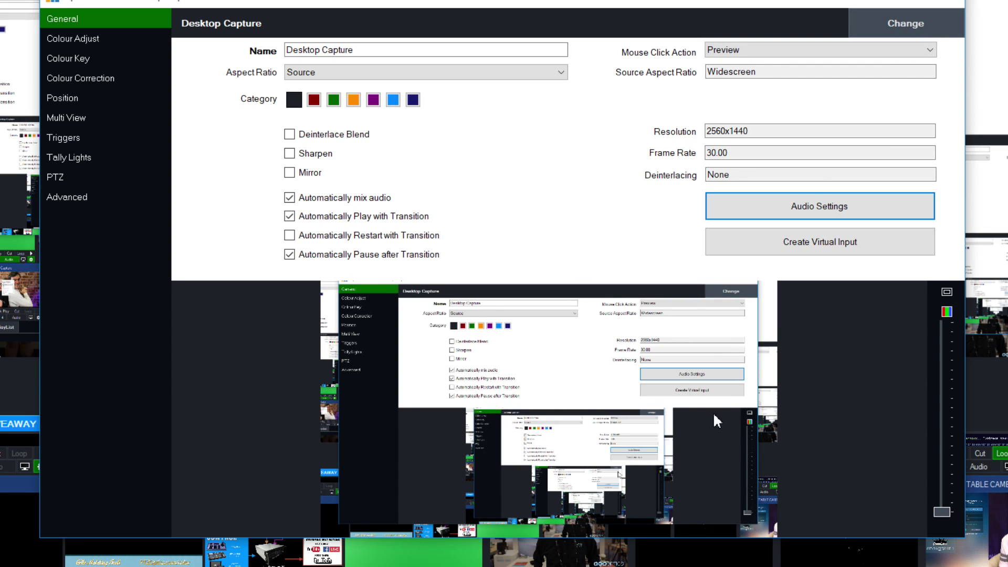
left_click(112, 104)
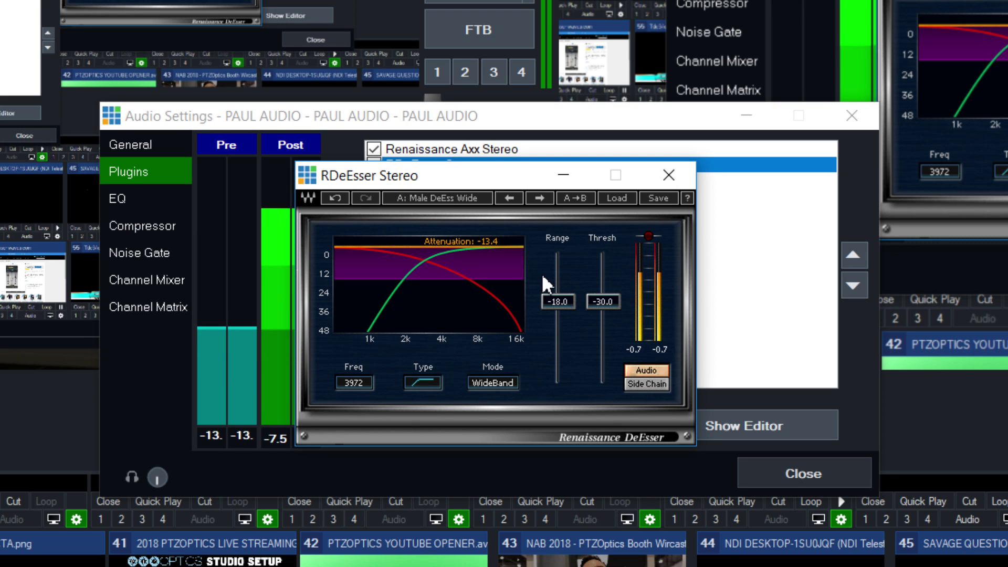
left_click(612, 199)
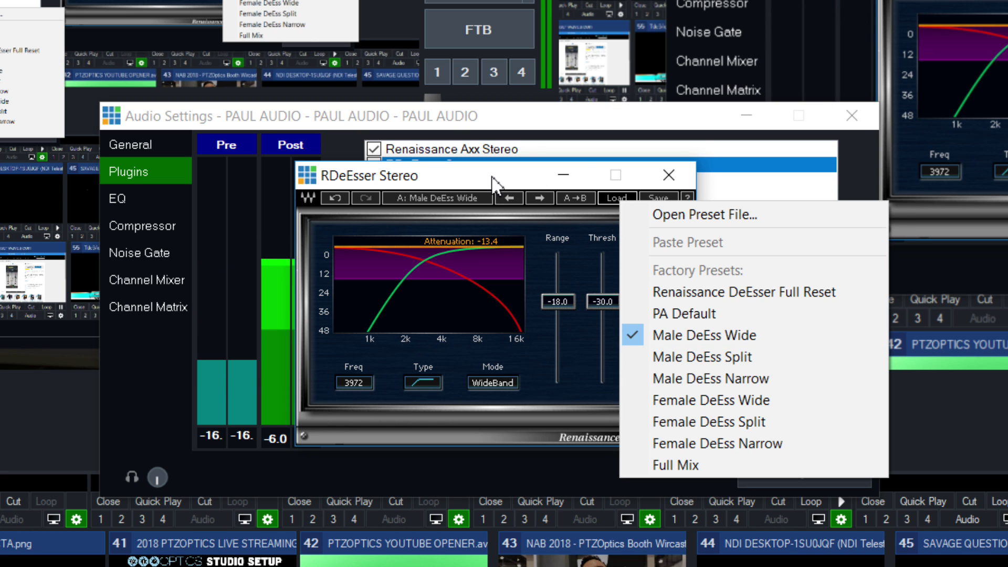
left_click(598, 178)
left_click(650, 178)
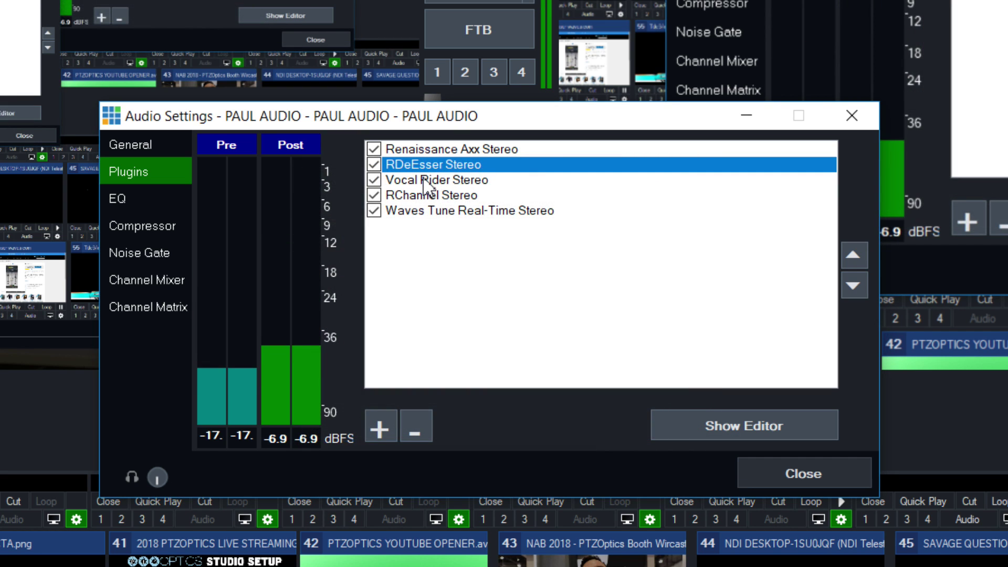
left_click(428, 180)
double_click(423, 179)
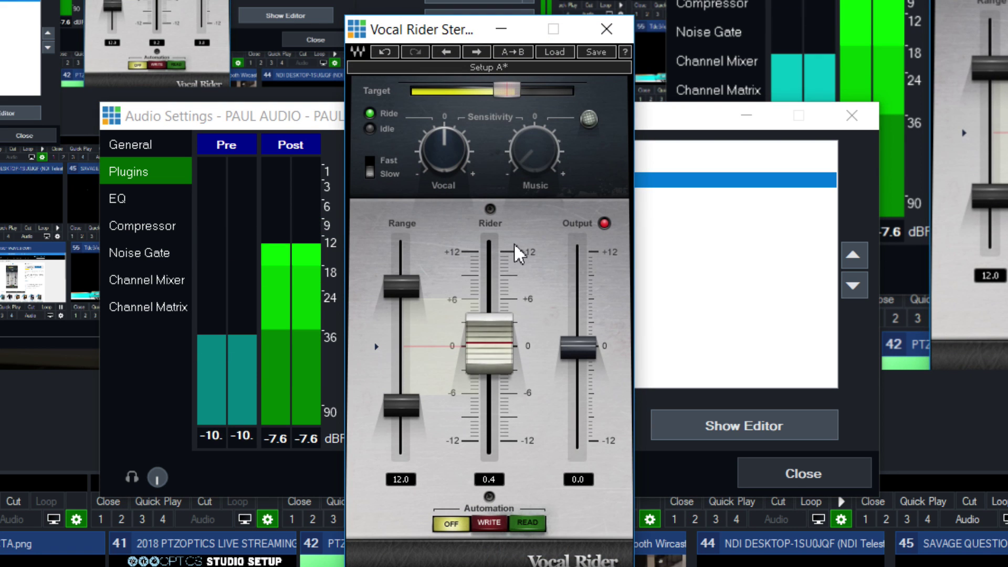
left_click_drag(429, 40, 416, 31)
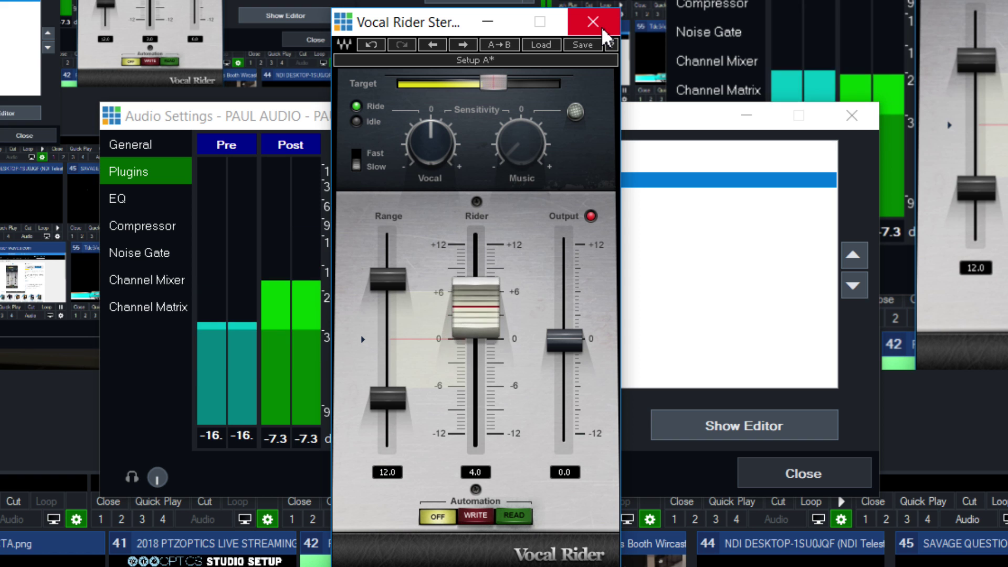
left_click(602, 30)
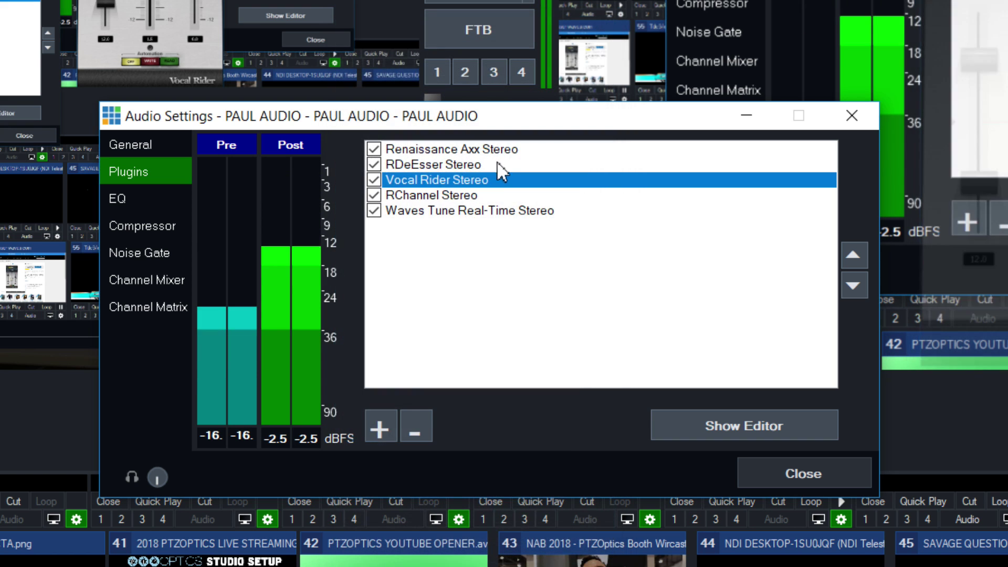
Step: Raise PAUL AUDIO's RChannel compressor attack from 5.03 to 6.67
double_click(488, 195)
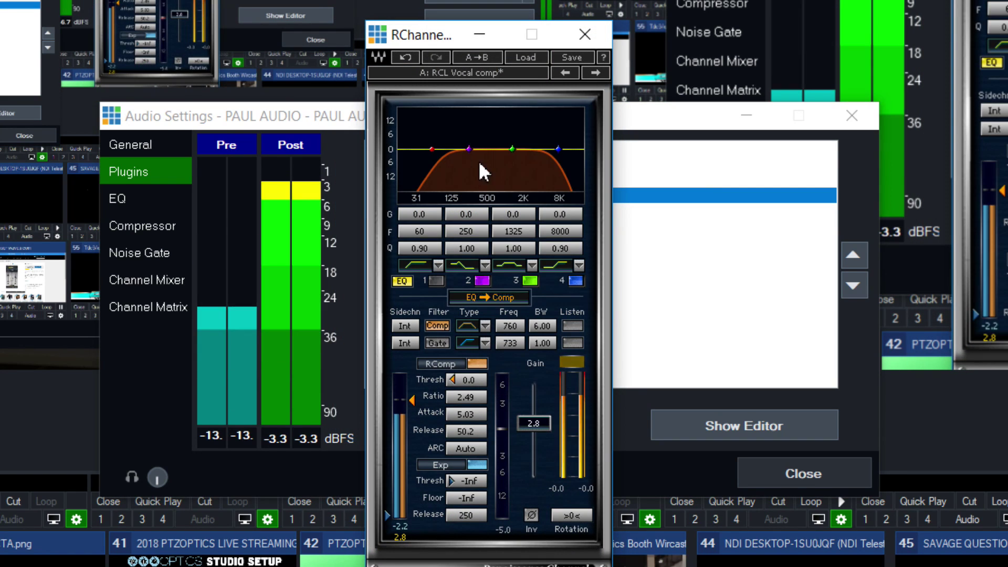
left_click_drag(427, 36, 412, 21)
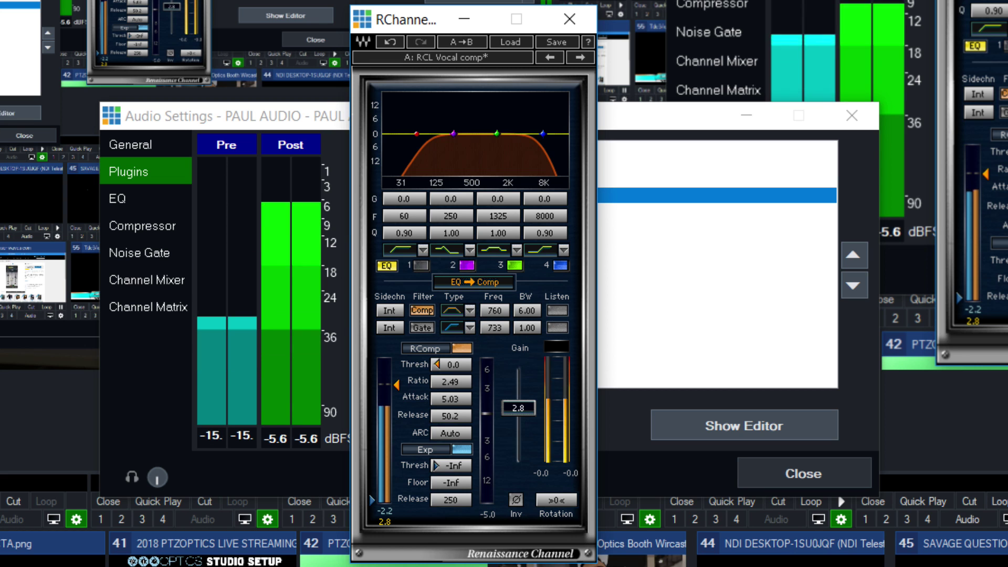
left_click_drag(449, 399, 450, 388)
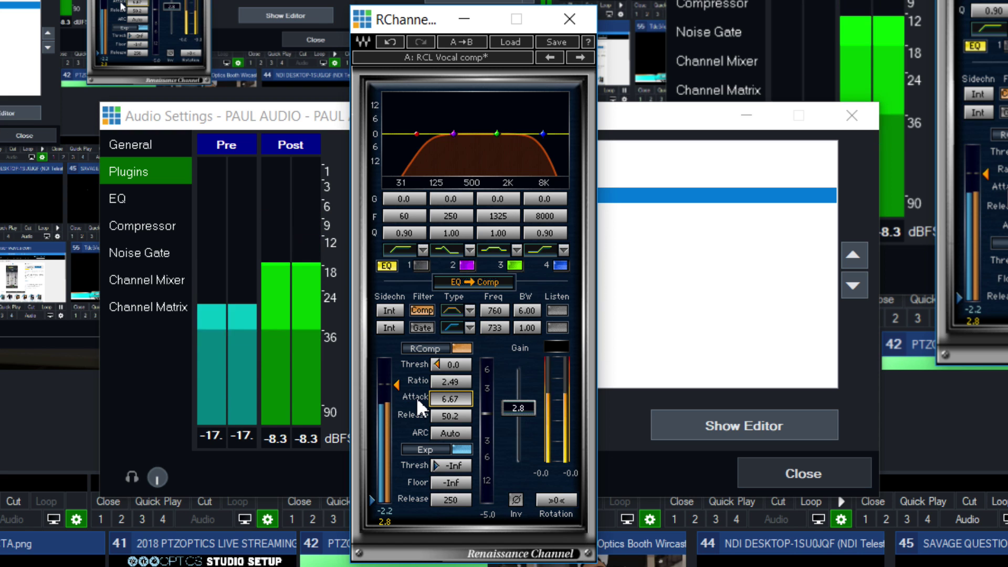
Step: Browse RChannel's presets without loading any, keeping RCL Vocal comp, and close the editor
left_click(510, 41)
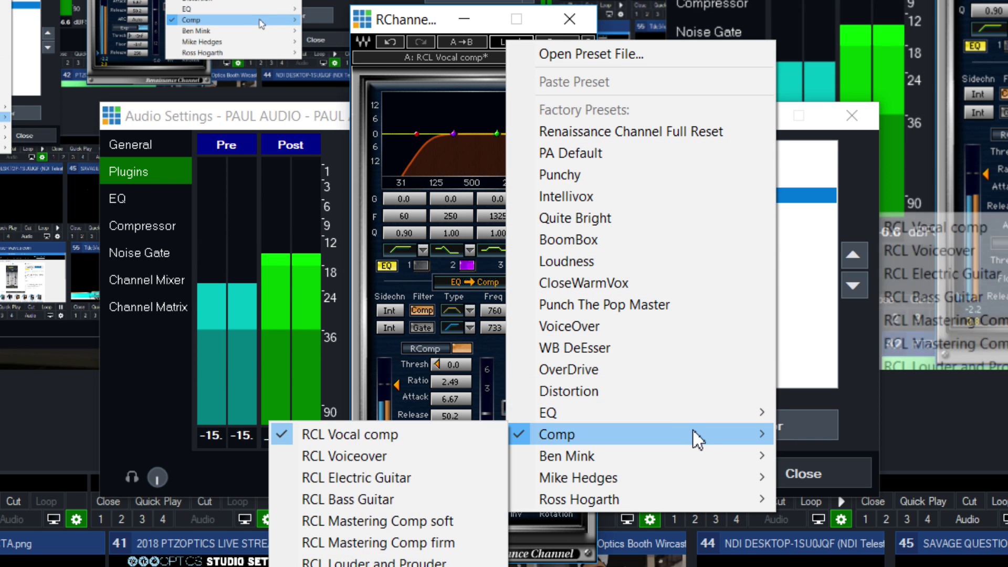
mouse_move(639, 434)
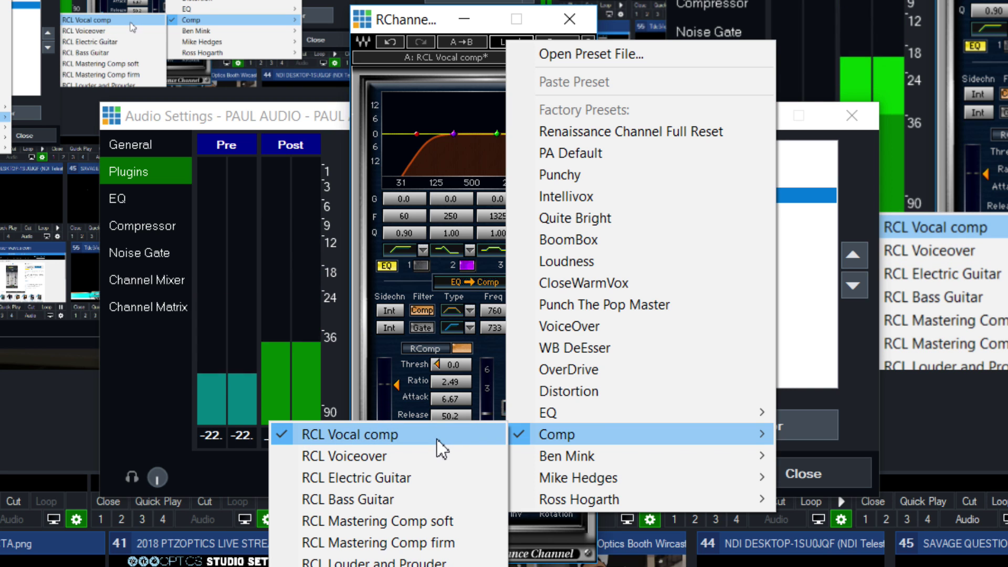
left_click(421, 29)
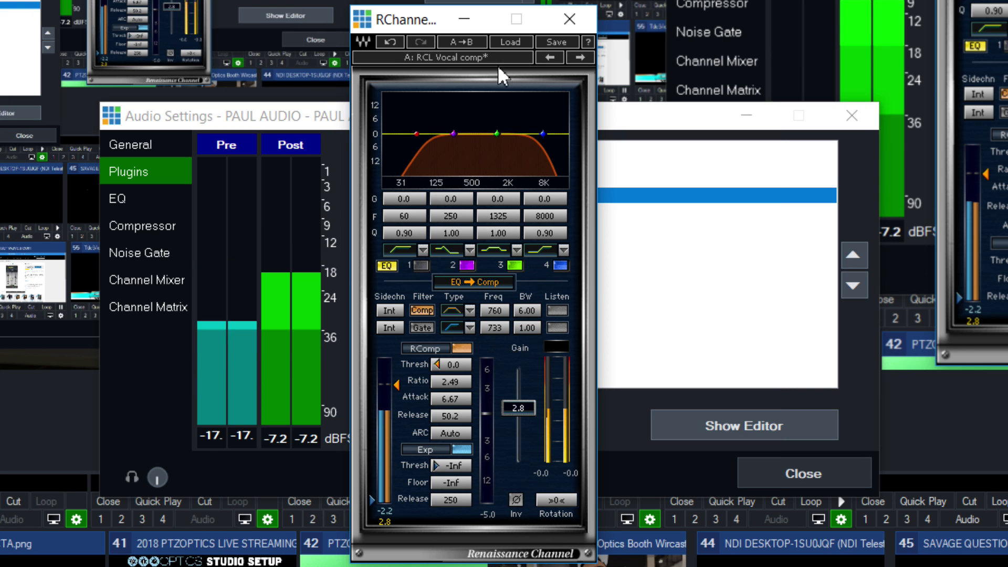
left_click(528, 57)
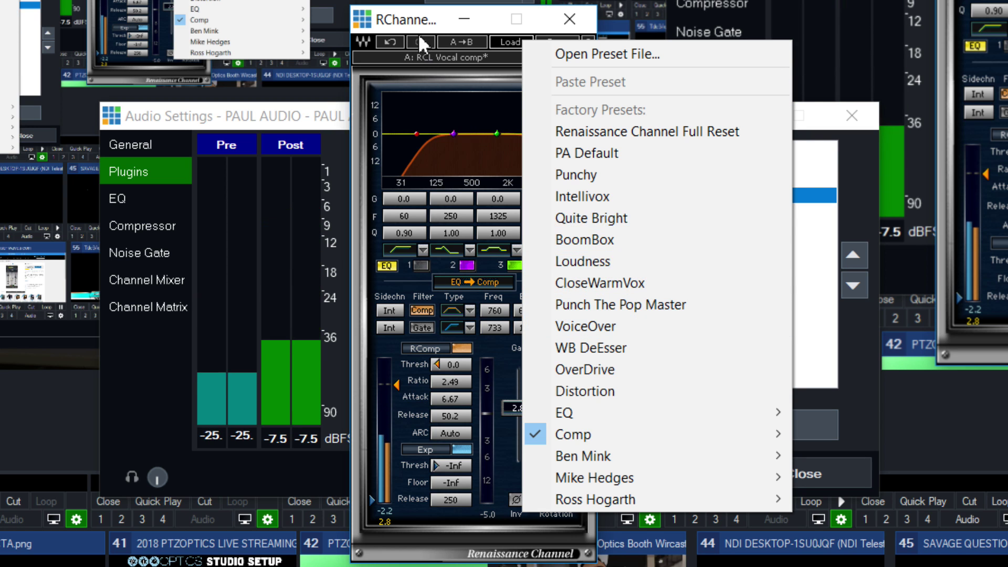
left_click(371, 164)
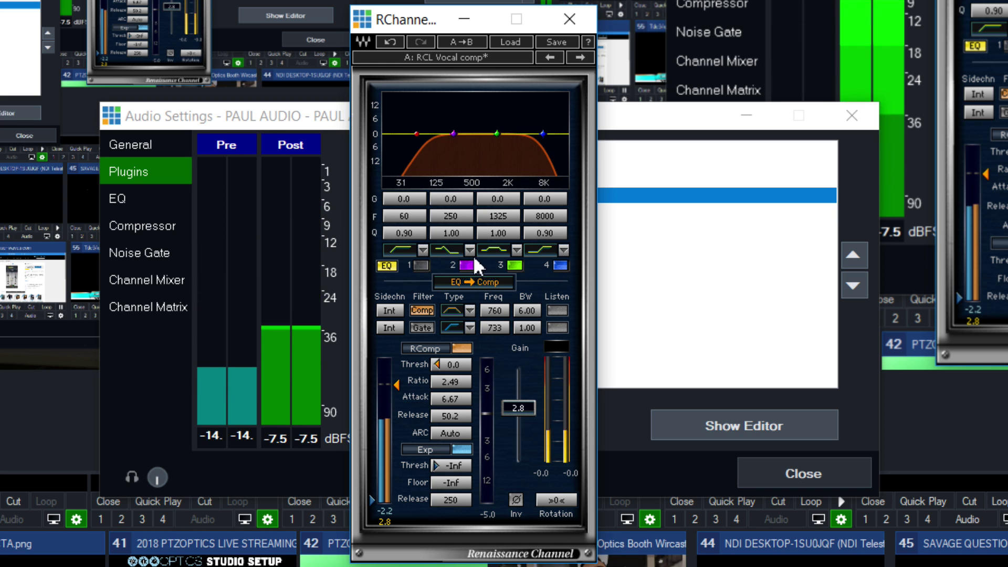
left_click(571, 23)
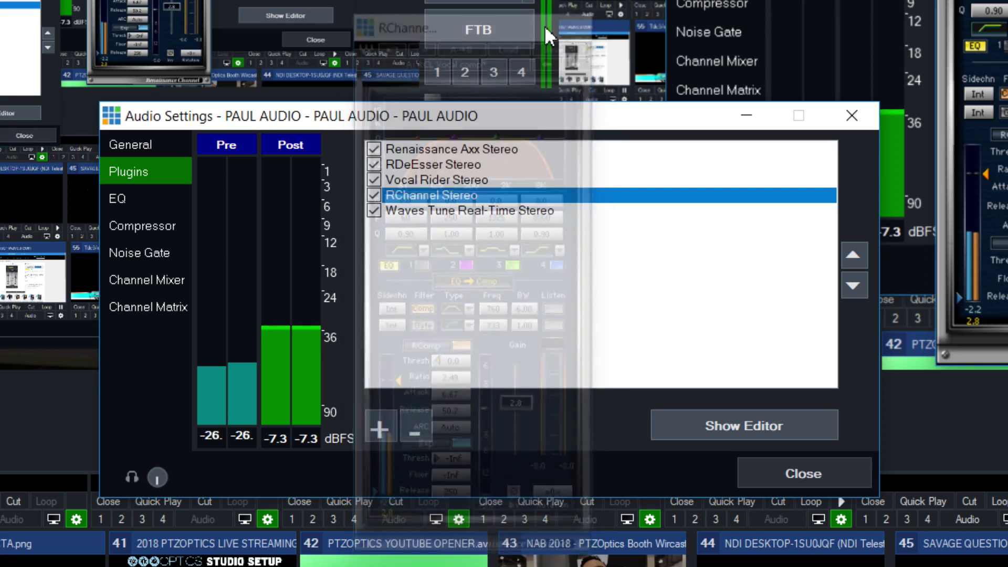
Step: Review PAUL AUDIO's Waves Tune Real-Time editor, then close it and the audio settings
double_click(513, 213)
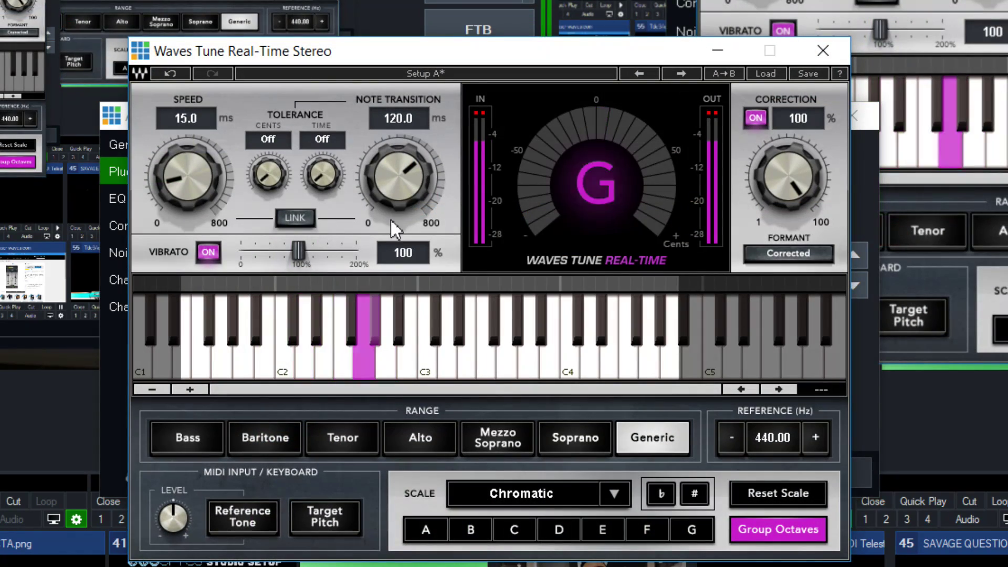
mouse_move(470, 61)
left_mouse_down()
mouse_move(468, 27)
mouse_move(472, 40)
left_mouse_up()
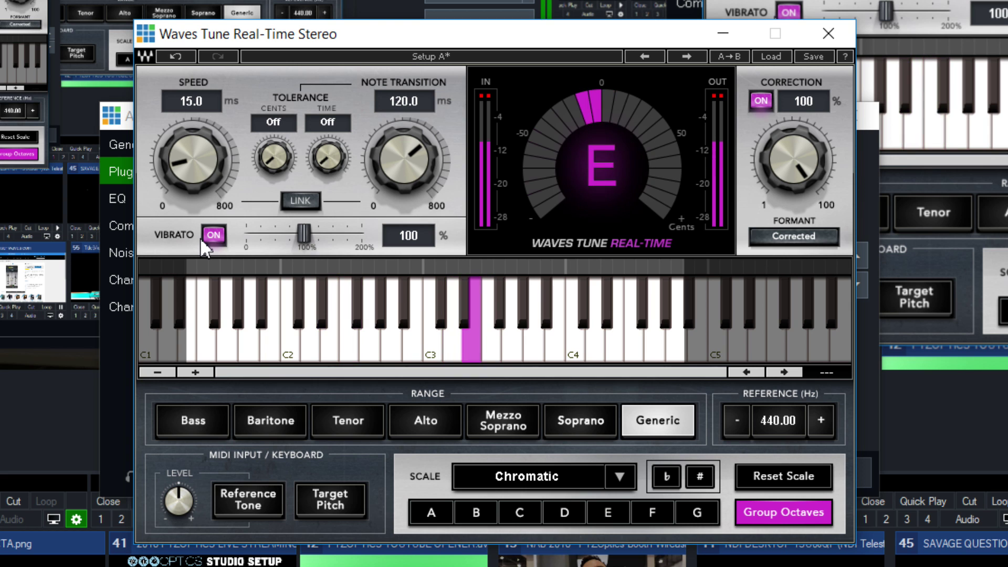
left_click(827, 35)
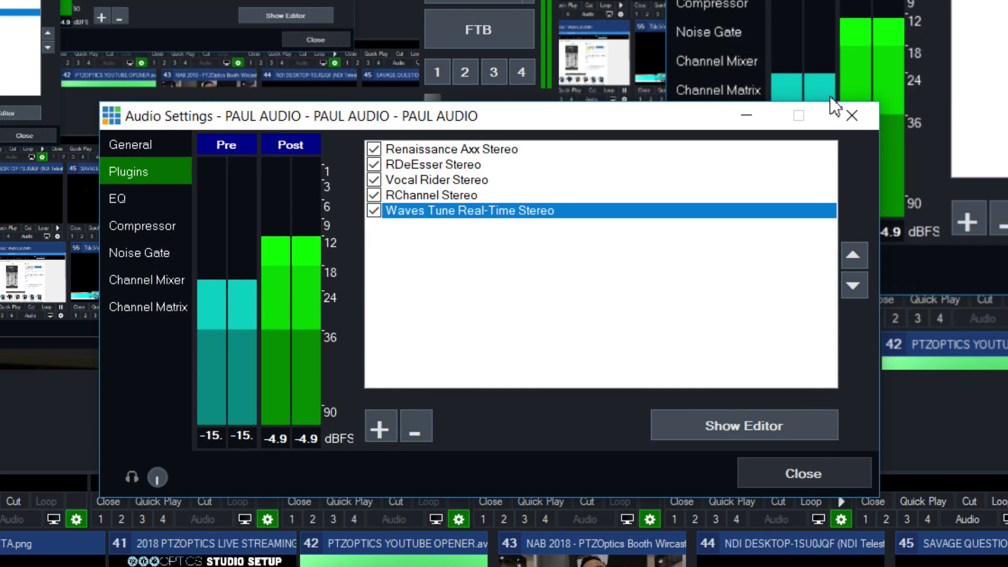
left_click(847, 111)
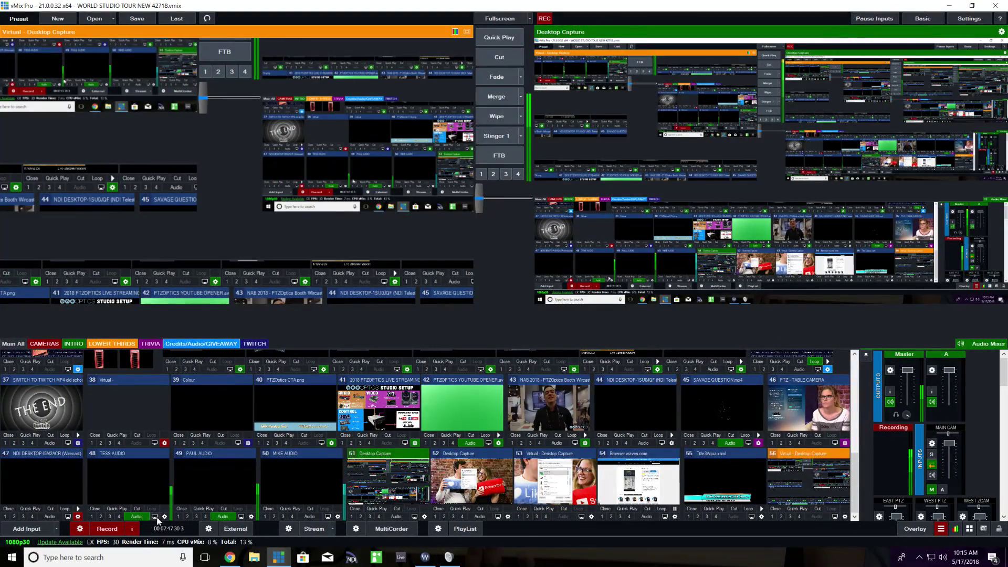
Step: Show TESS AUDIO's plugin chain and open its Renaissance Axx compressor editor
left_click(165, 517)
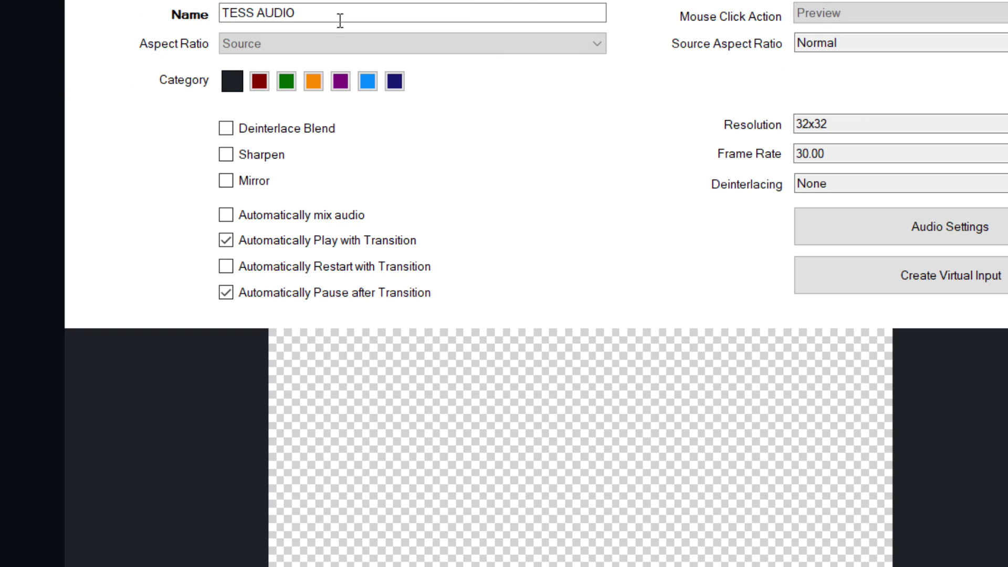
left_click(948, 230)
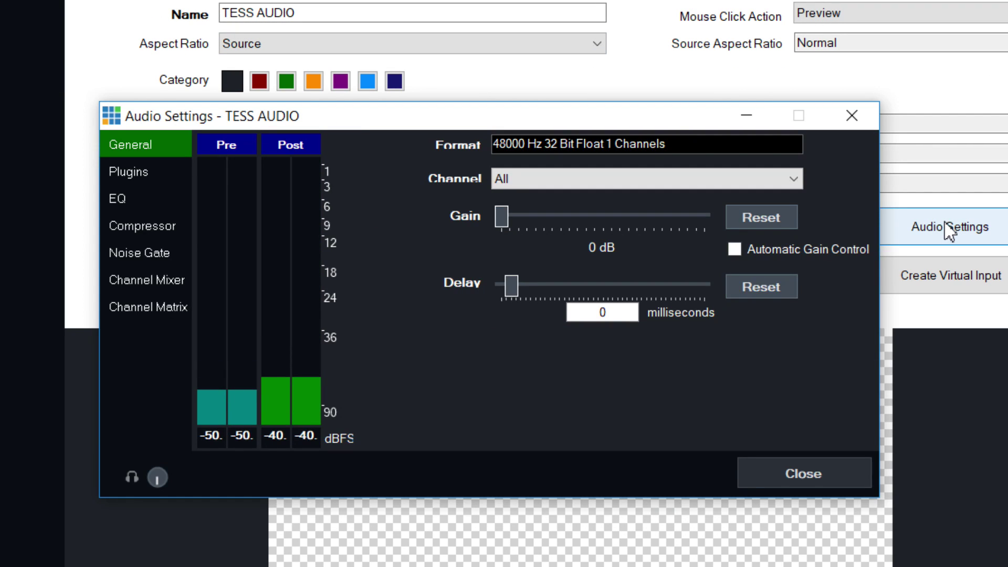
left_click(164, 200)
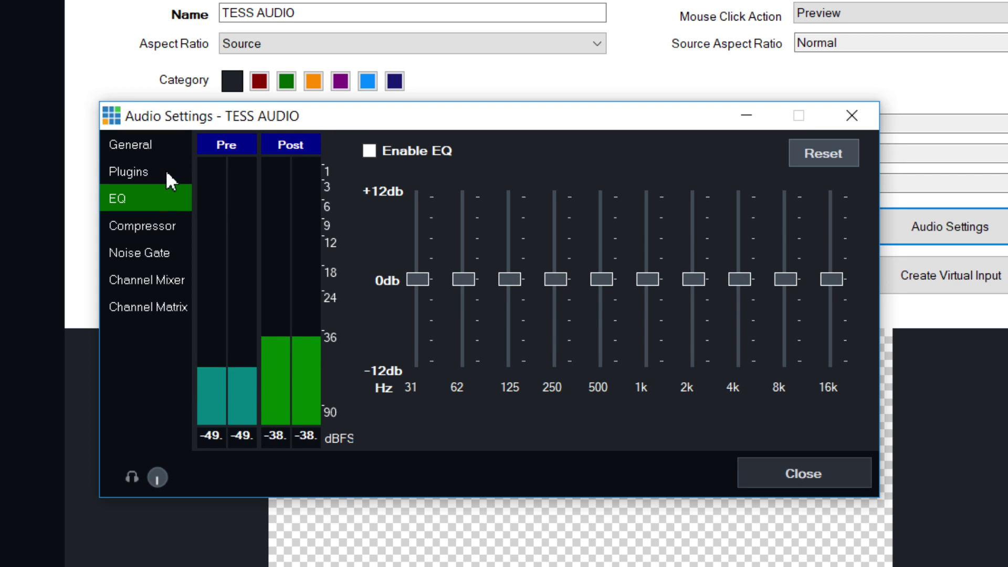
left_click(166, 170)
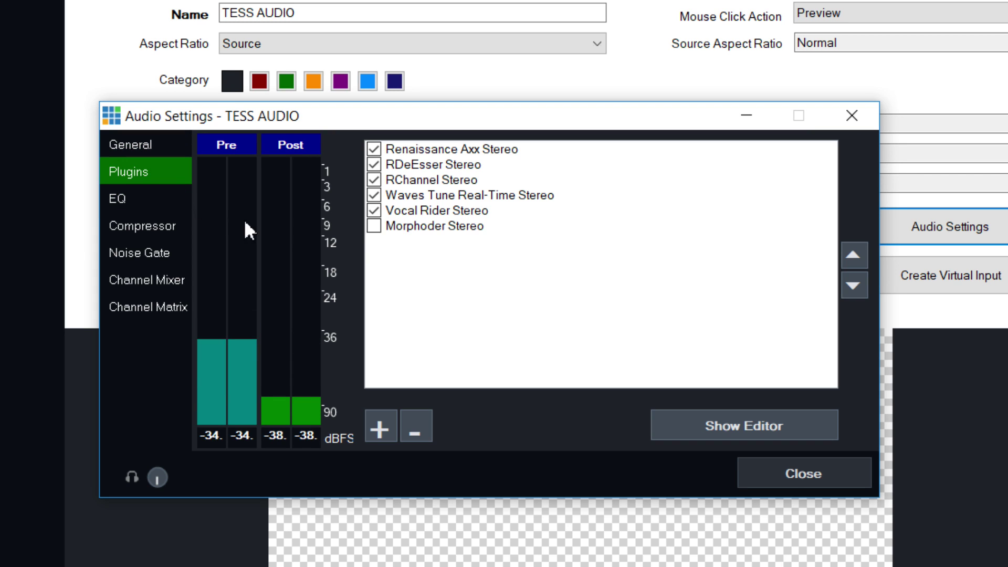
double_click(412, 150)
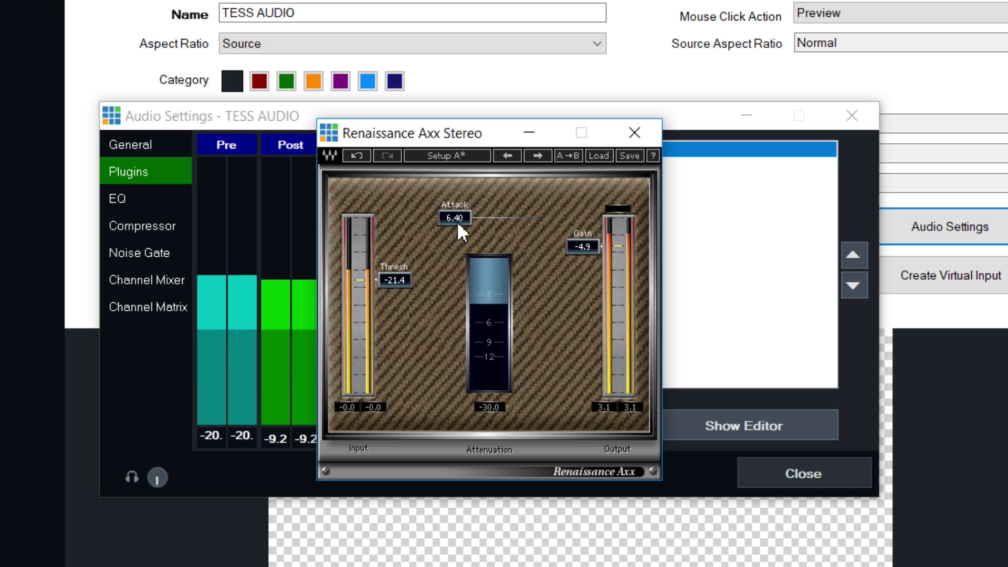
Step: Raise the Renaissance Axx attack to 7.65, save it as preset 'TESS', and close the editor
left_click_drag(457, 222, 457, 210)
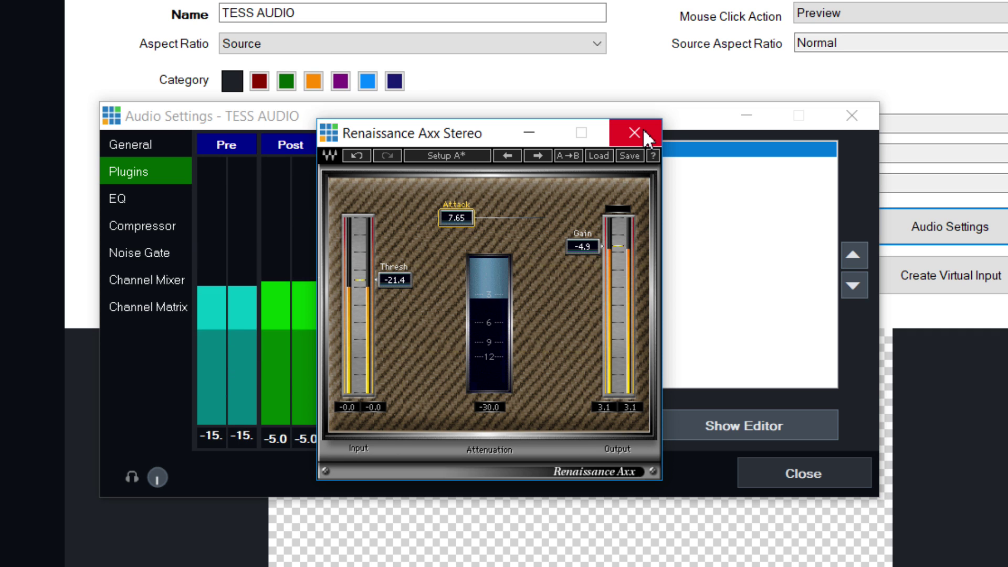
left_click(629, 155)
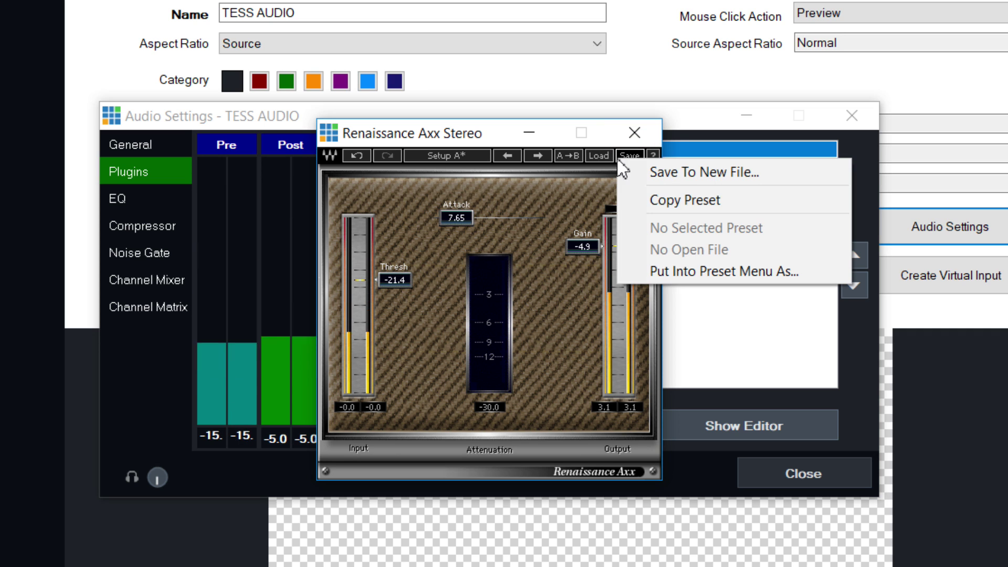
left_click(697, 179)
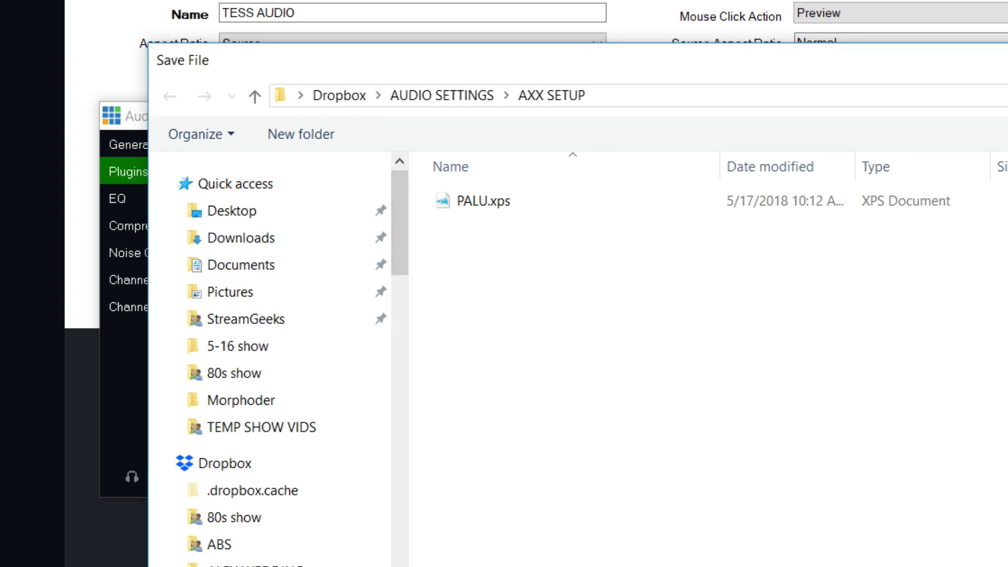
key("Return")
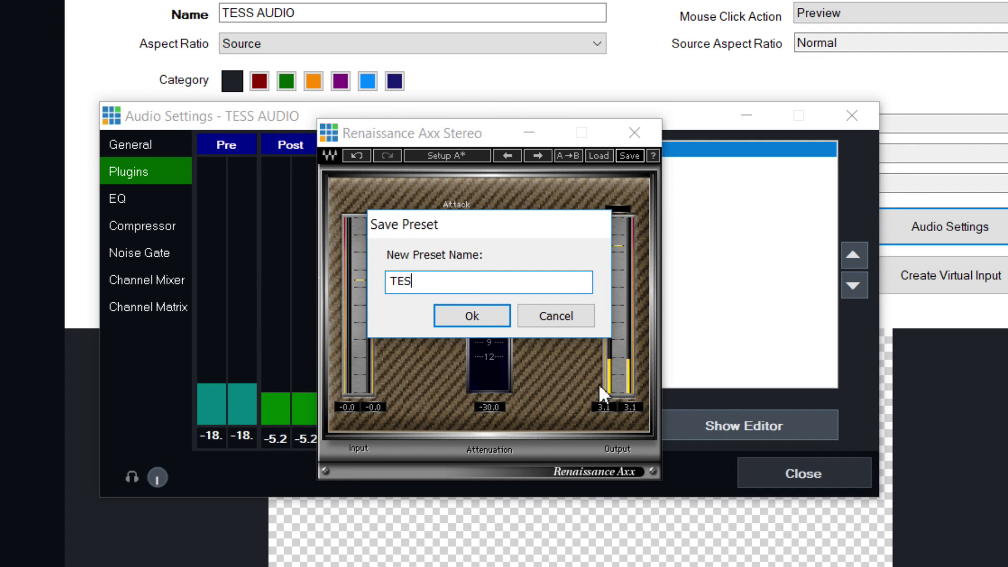
left_click(489, 321)
left_click(635, 132)
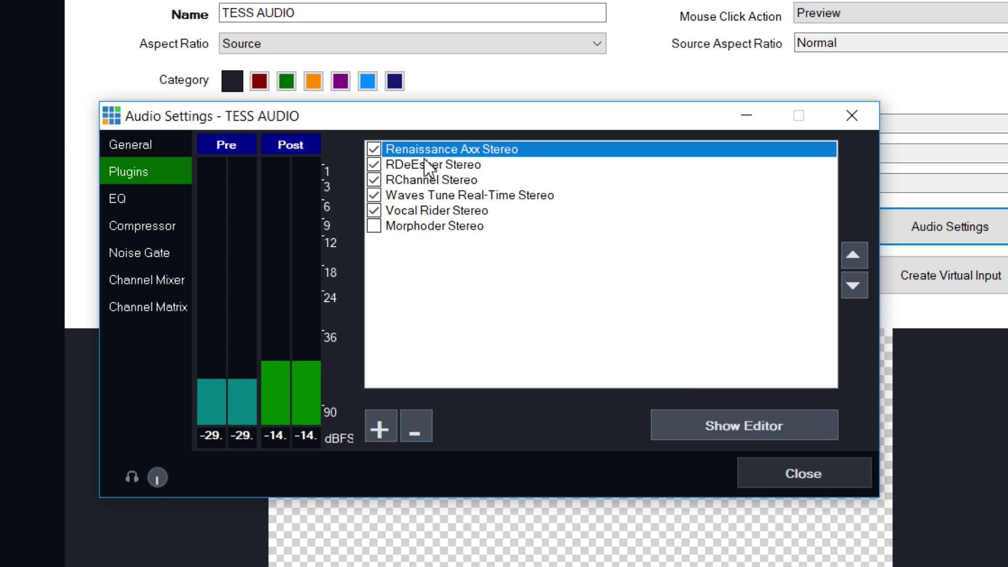
left_click(428, 163)
double_click(428, 163)
left_click(660, 170)
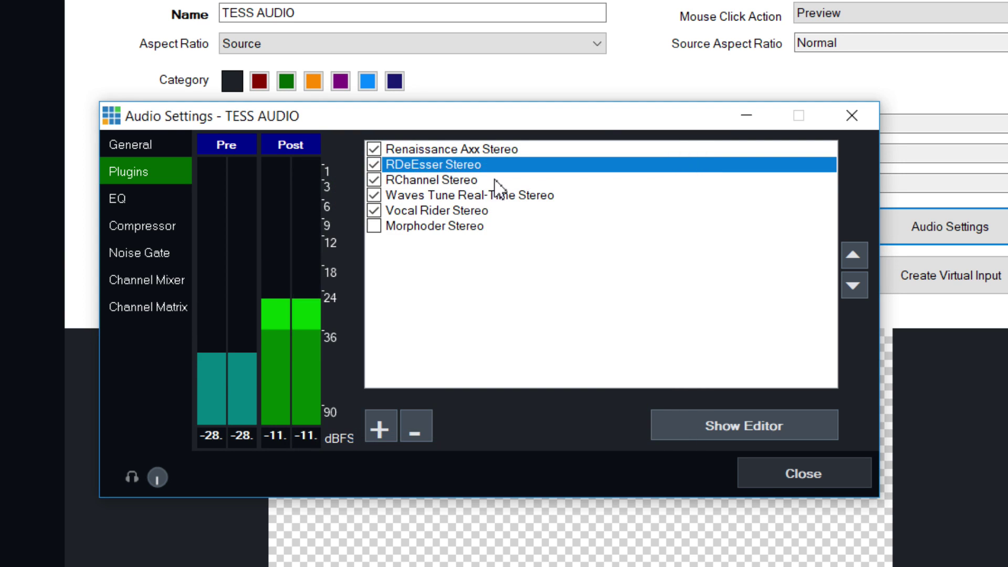
double_click(491, 180)
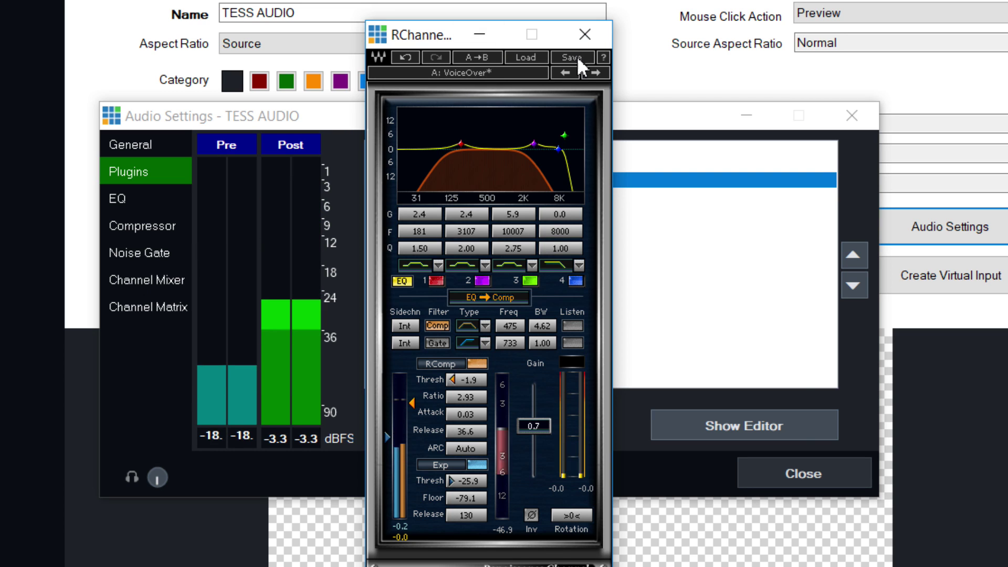
left_click(525, 56)
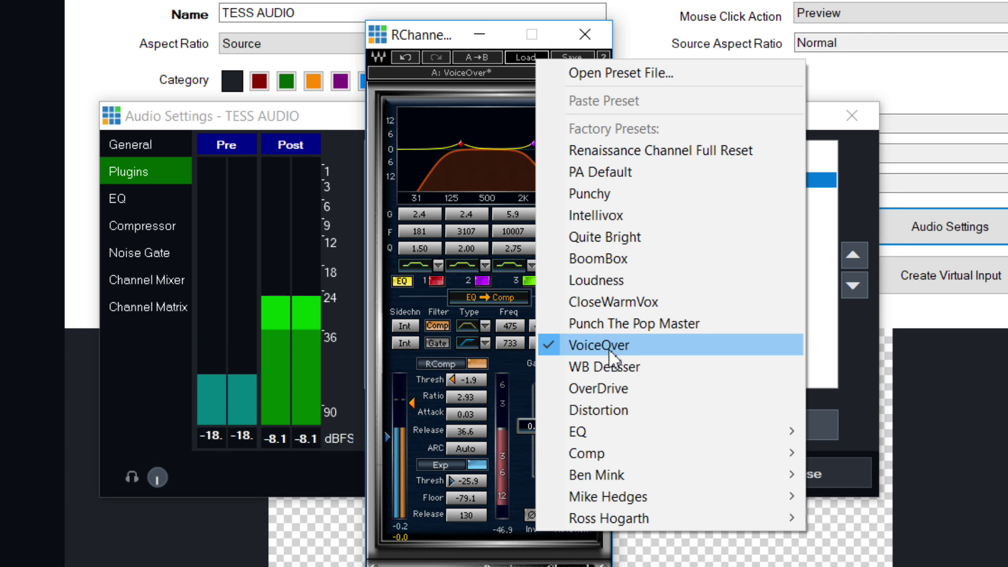
mouse_move(599, 432)
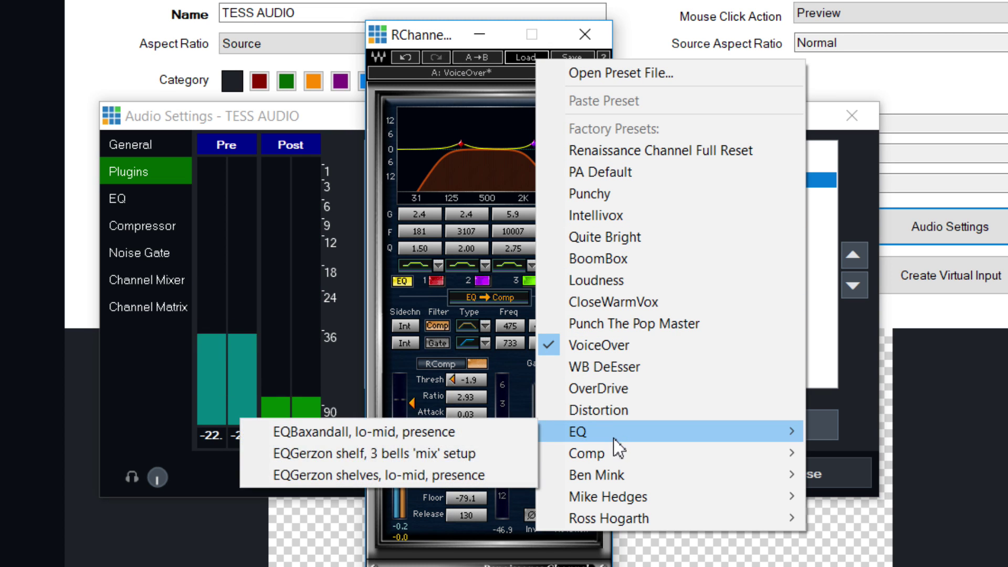
left_click(413, 36)
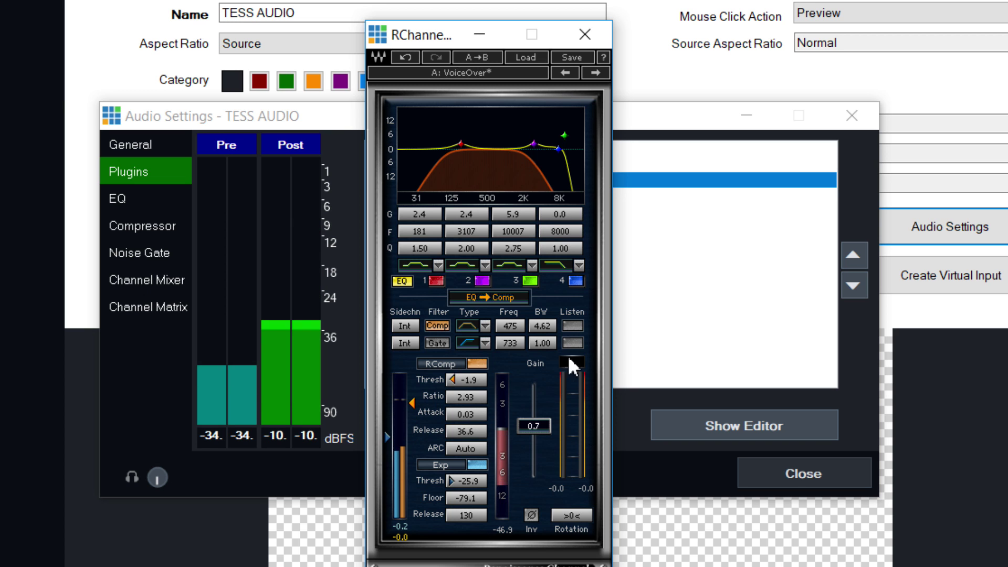
left_click(585, 36)
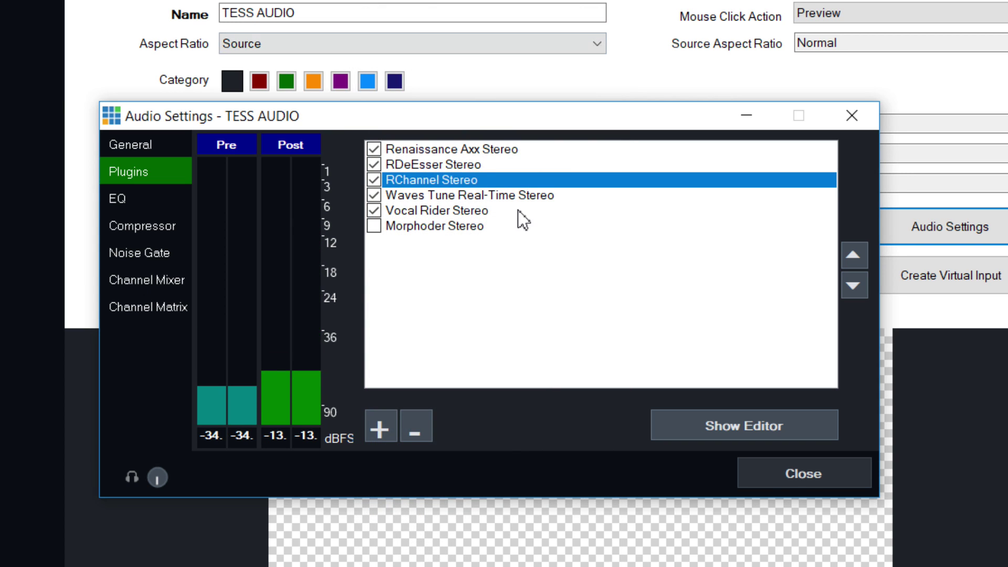
left_click(519, 198)
double_click(518, 199)
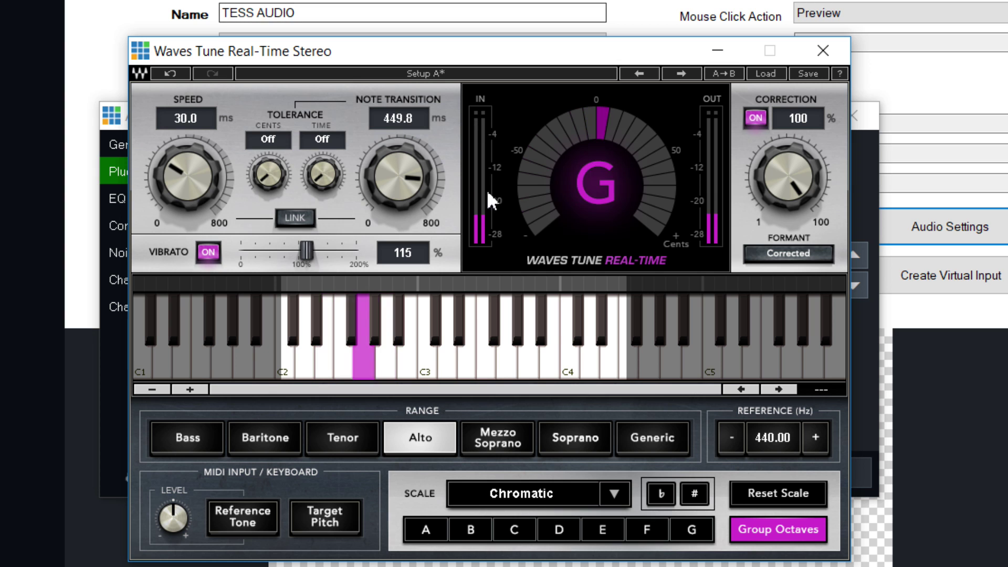
left_click(823, 51)
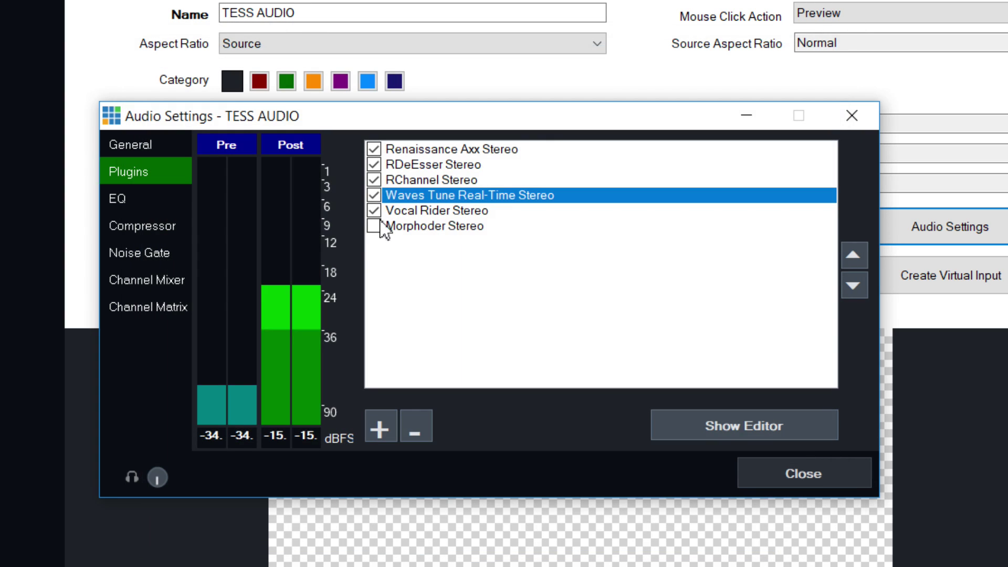
double_click(455, 209)
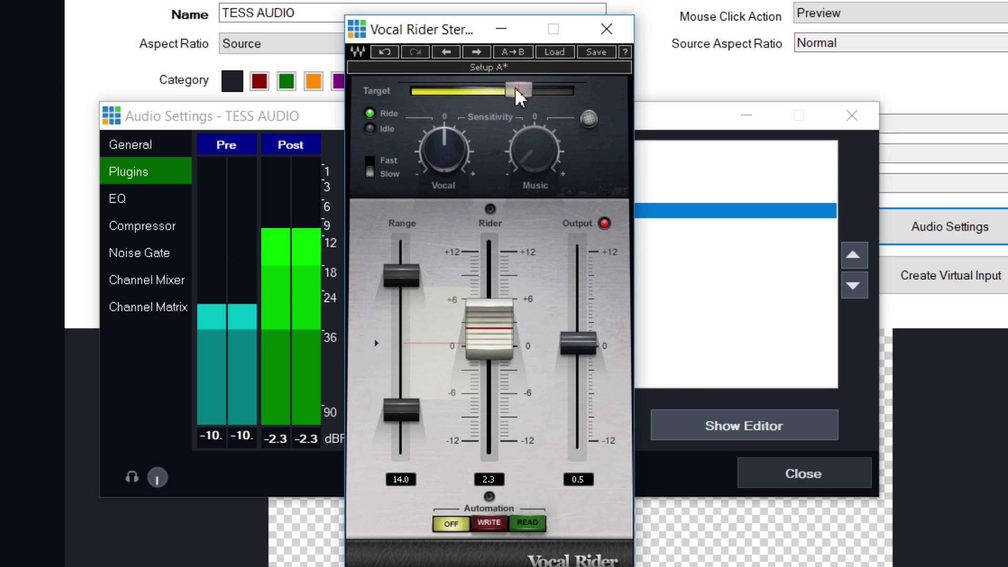
Step: Lower Vocal Rider's target level to about -15 dB and close its editor
left_click_drag(518, 89, 516, 89)
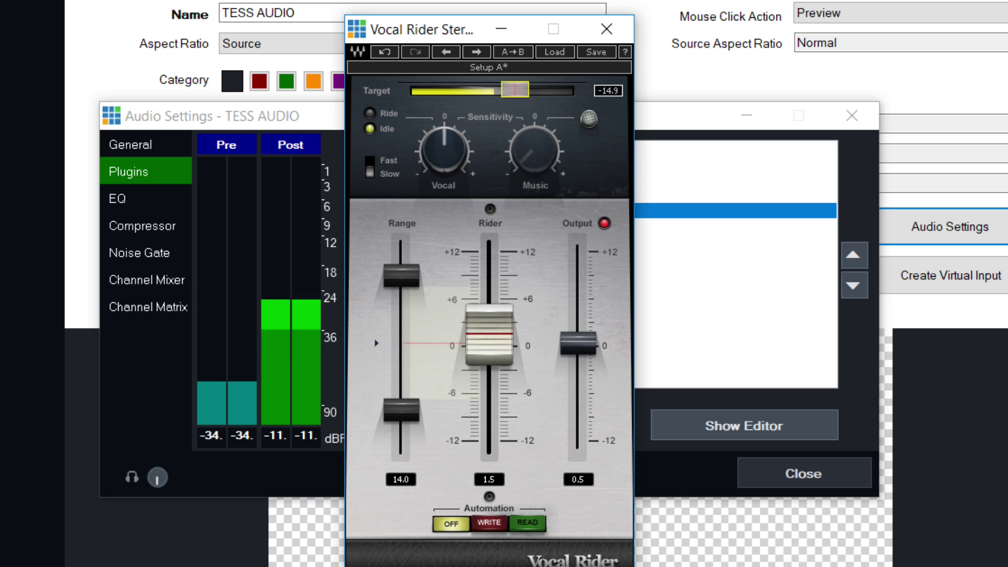
left_click_drag(515, 89, 511, 89)
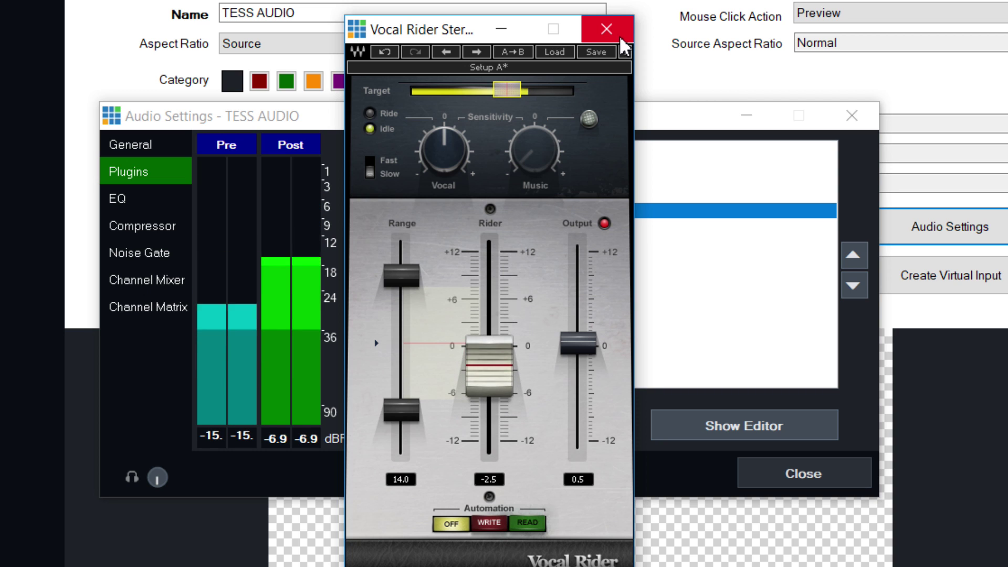
mouse_move(389, 33)
left_mouse_down()
mouse_move(575, 108)
mouse_move(473, 38)
mouse_move(738, 20)
mouse_move(560, 17)
left_mouse_up()
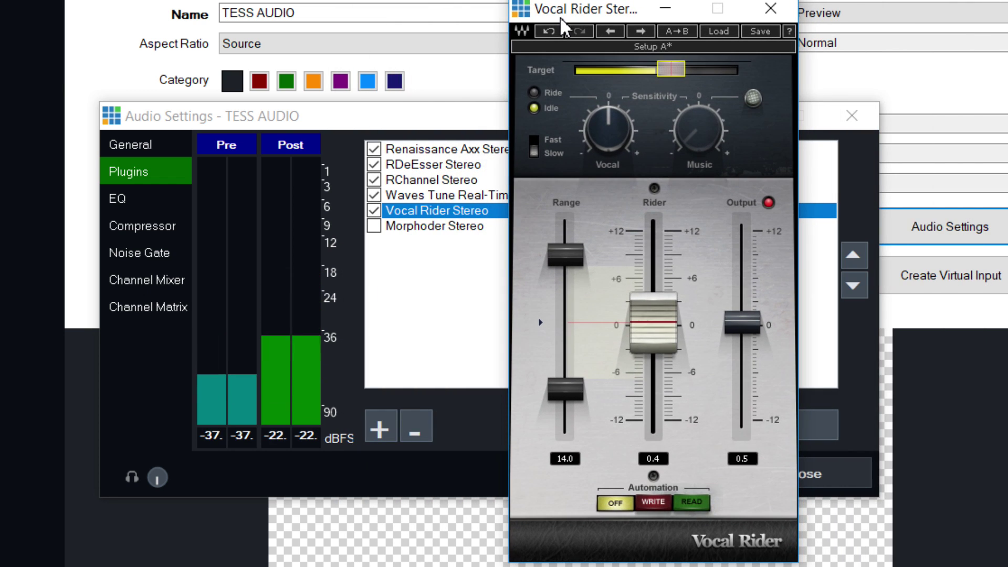
left_click(775, 13)
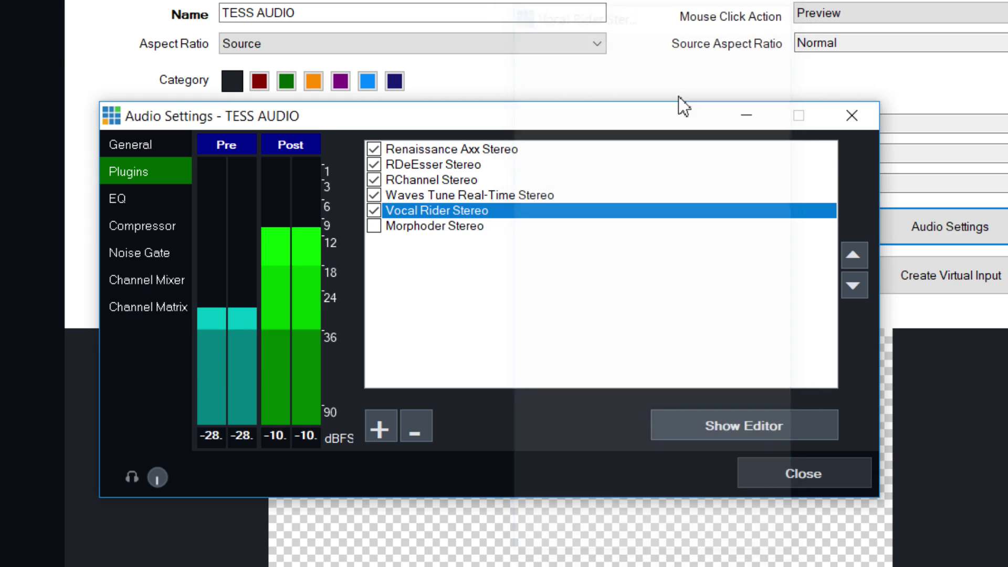
Step: Open the Morphoder editor, then close it and switch the plugin off
left_click(375, 226)
double_click(417, 229)
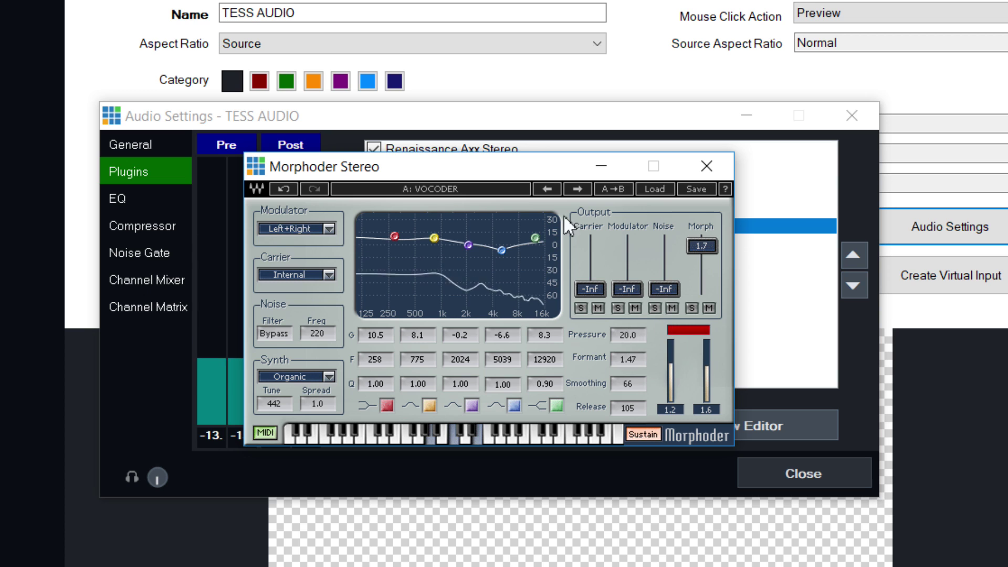
left_click(699, 165)
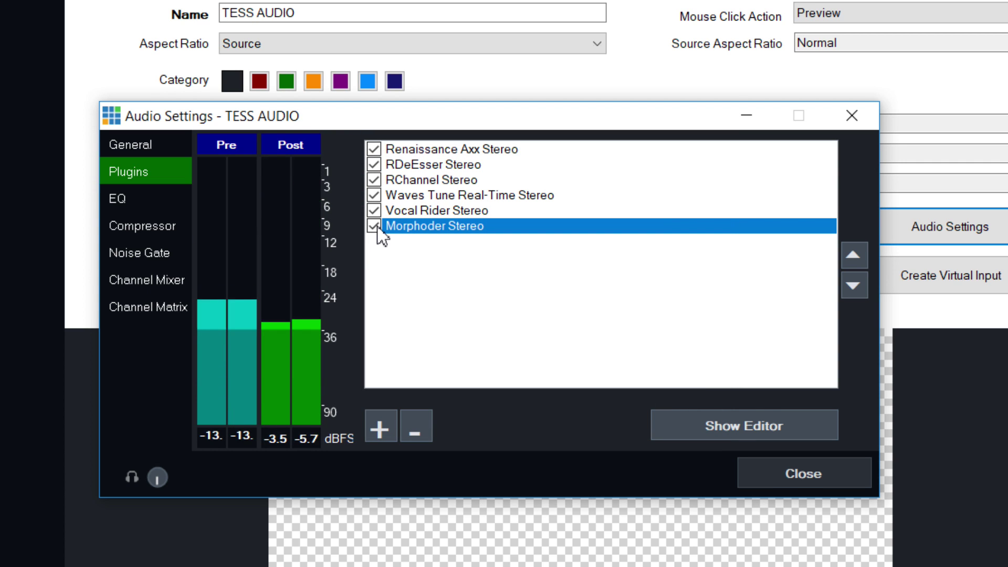
left_click(373, 225)
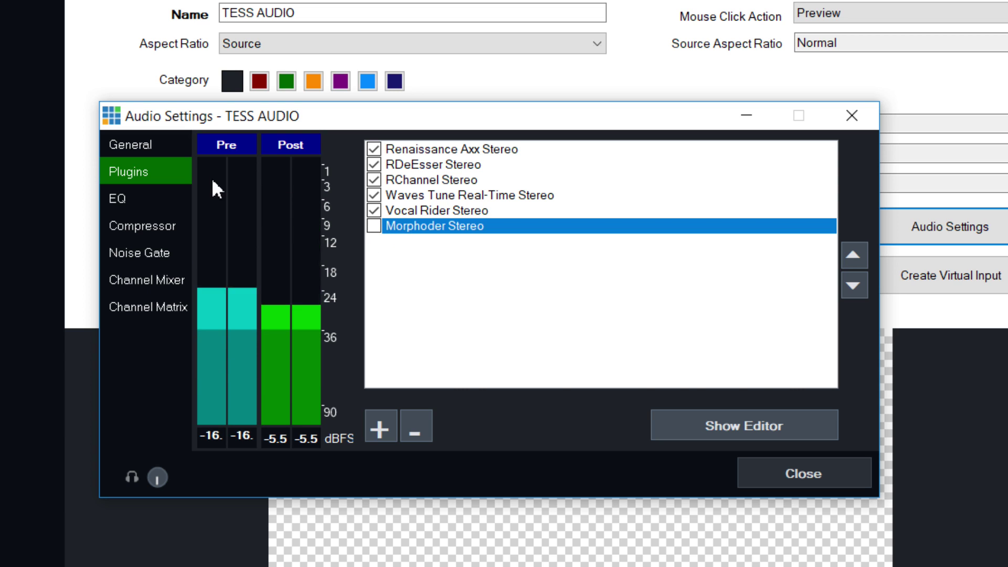
Step: Turn on headphone monitoring of TESS AUDIO at 100% volume
left_click(173, 145)
left_click(132, 476)
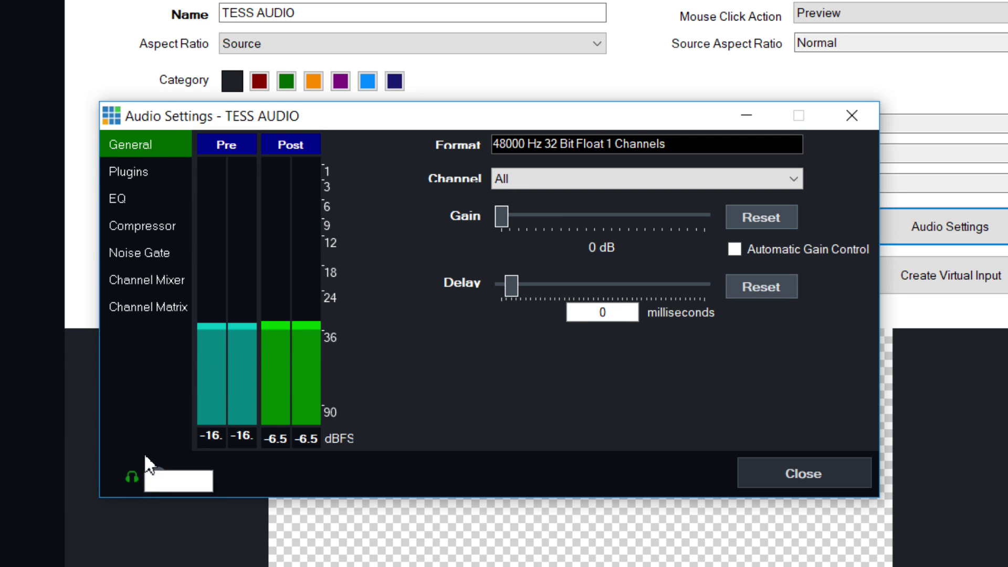
left_click_drag(231, 451, 283, 347)
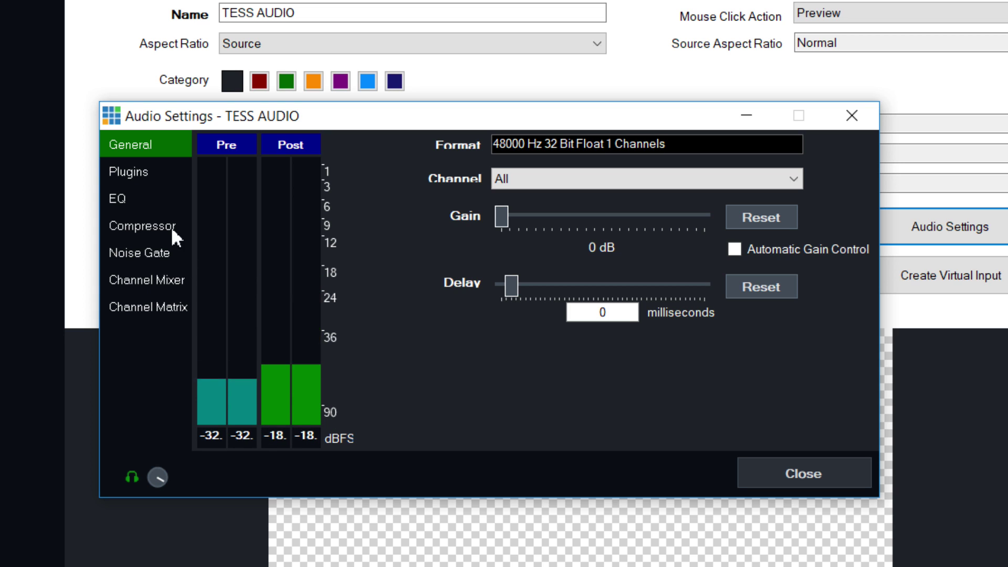
left_click(152, 174)
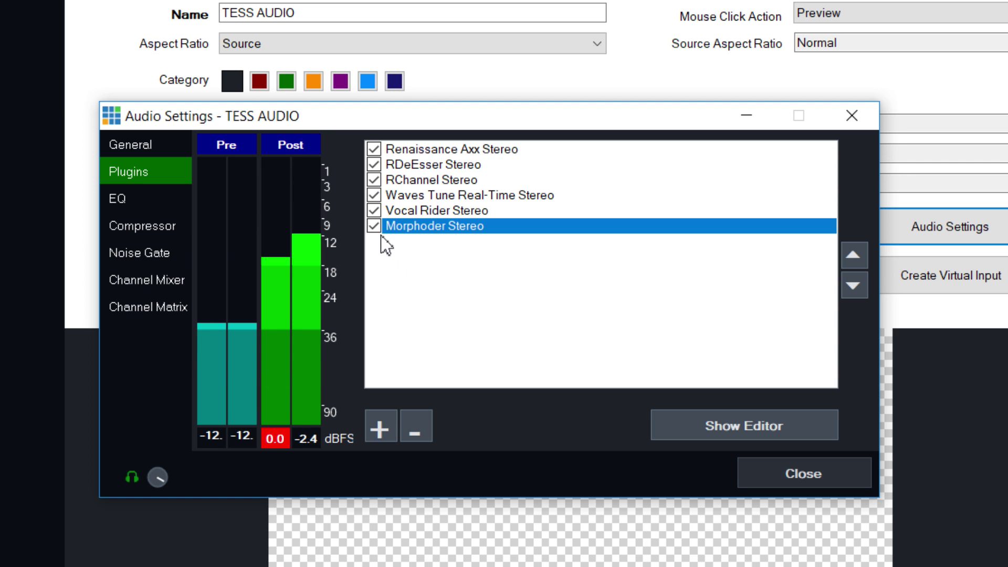
Step: Load the Darth Vader.xps preset file into Morphoder
double_click(413, 231)
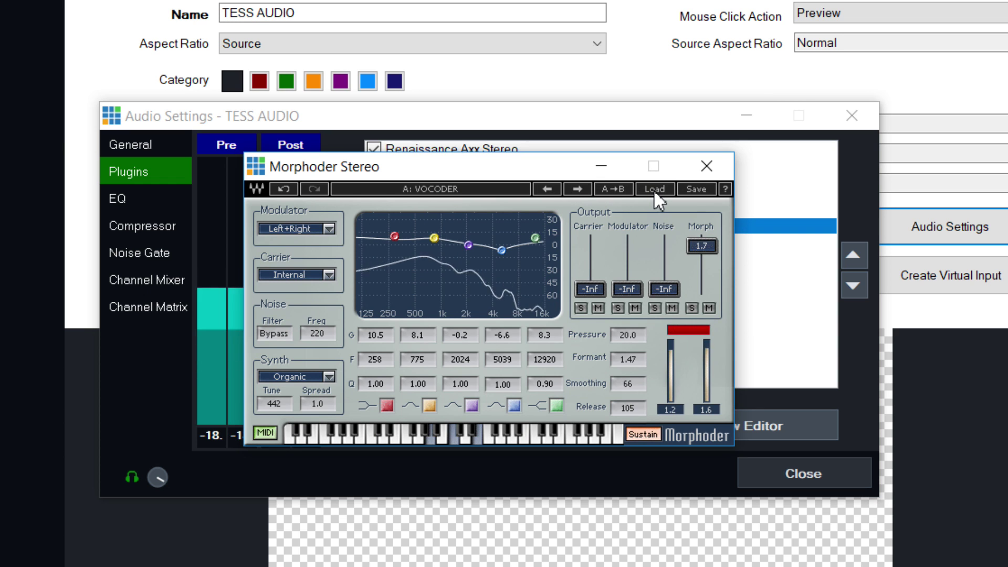
left_click(654, 189)
left_click(687, 207)
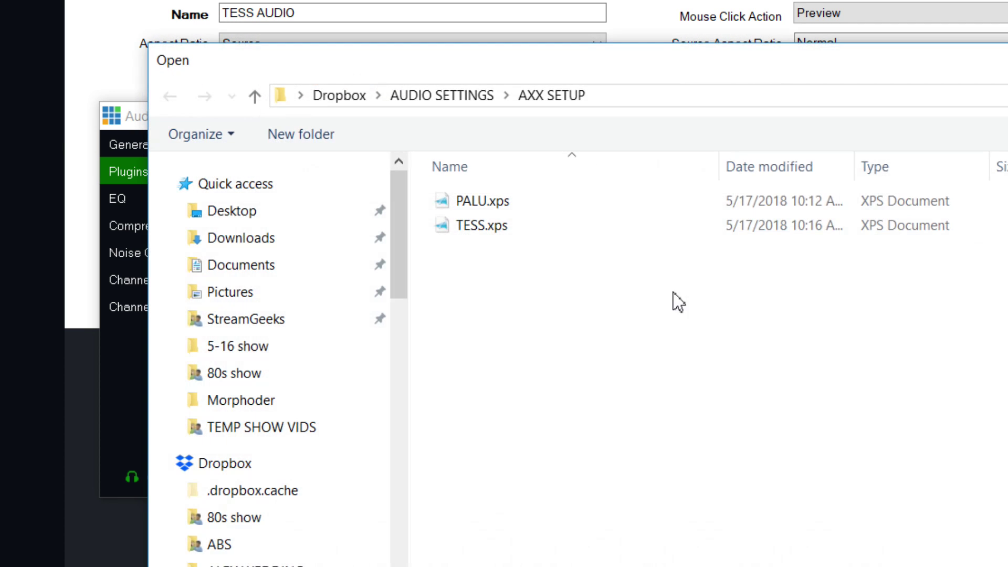
left_click(460, 102)
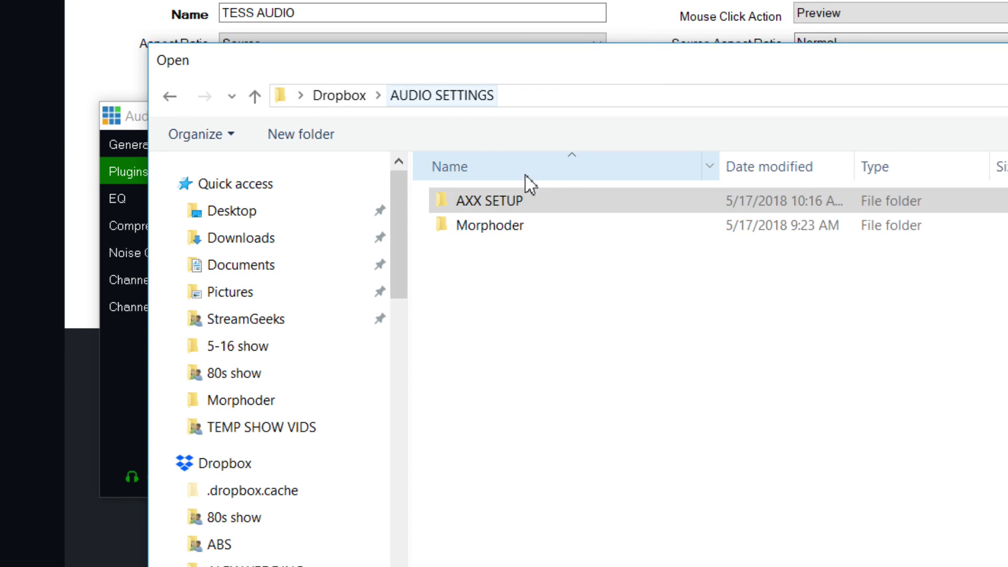
double_click(528, 227)
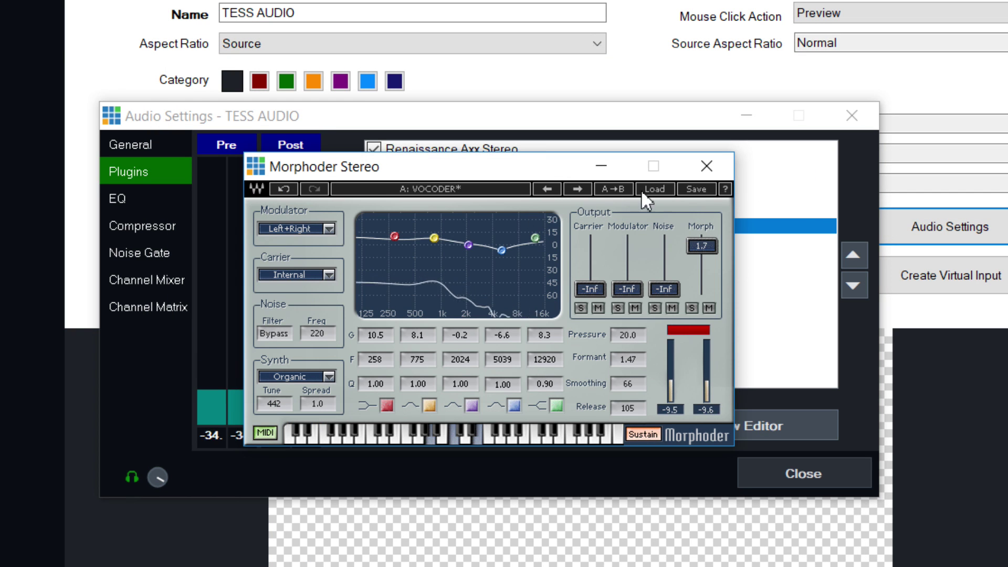
left_click(641, 190)
left_click(713, 202)
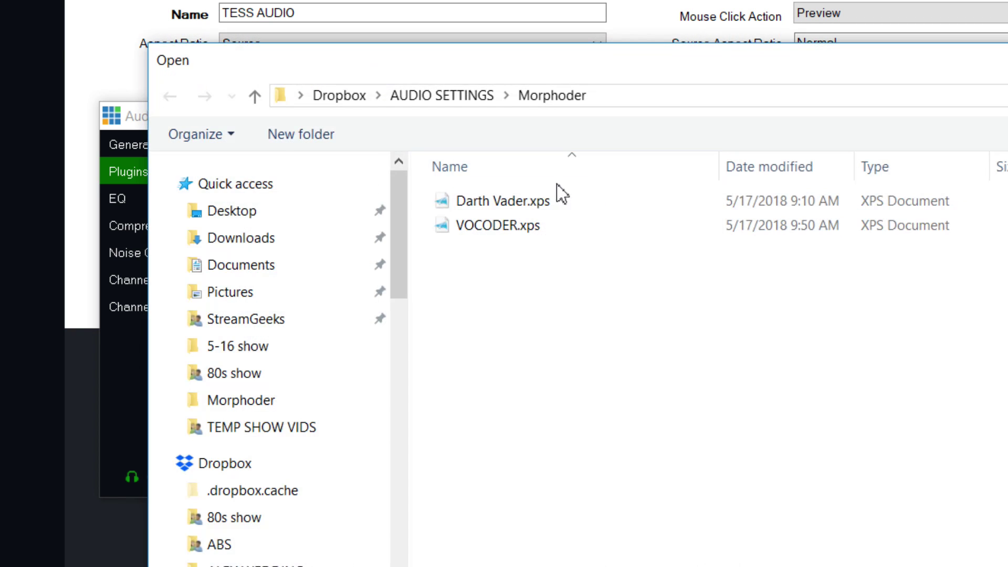
double_click(512, 205)
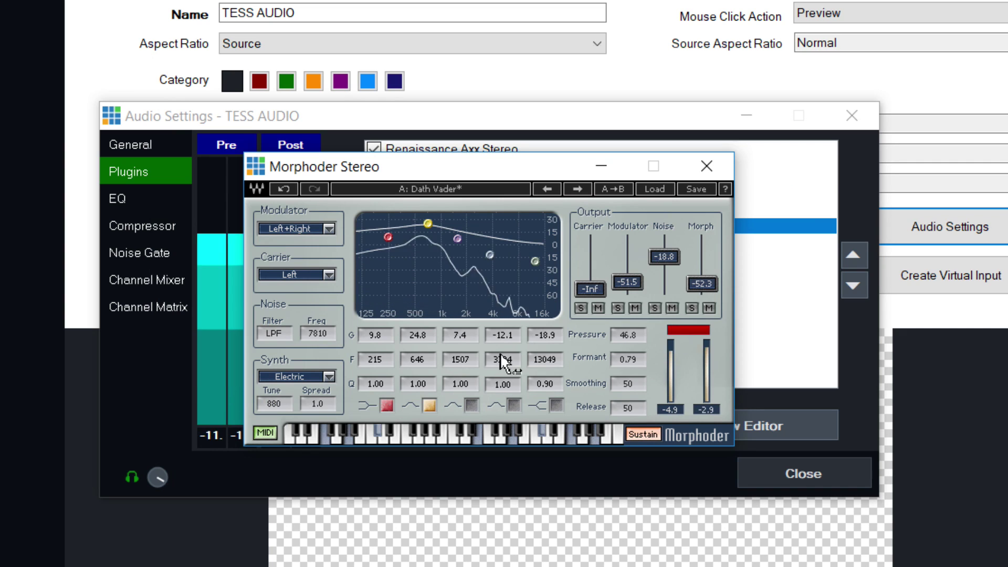
Step: Close Morphoder, leave it unchecked, and close TESS AUDIO's audio settings
left_click(707, 166)
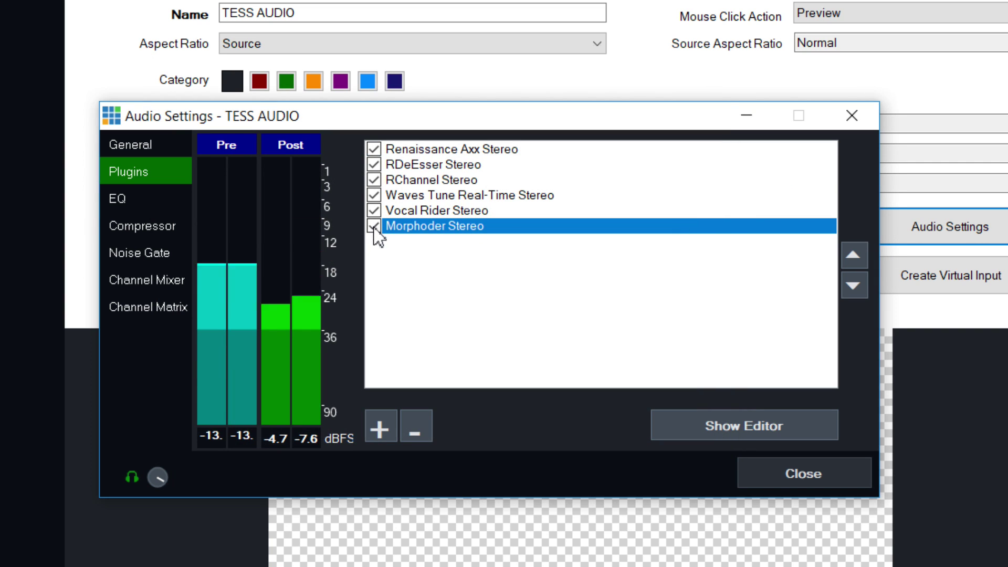
left_click(374, 225)
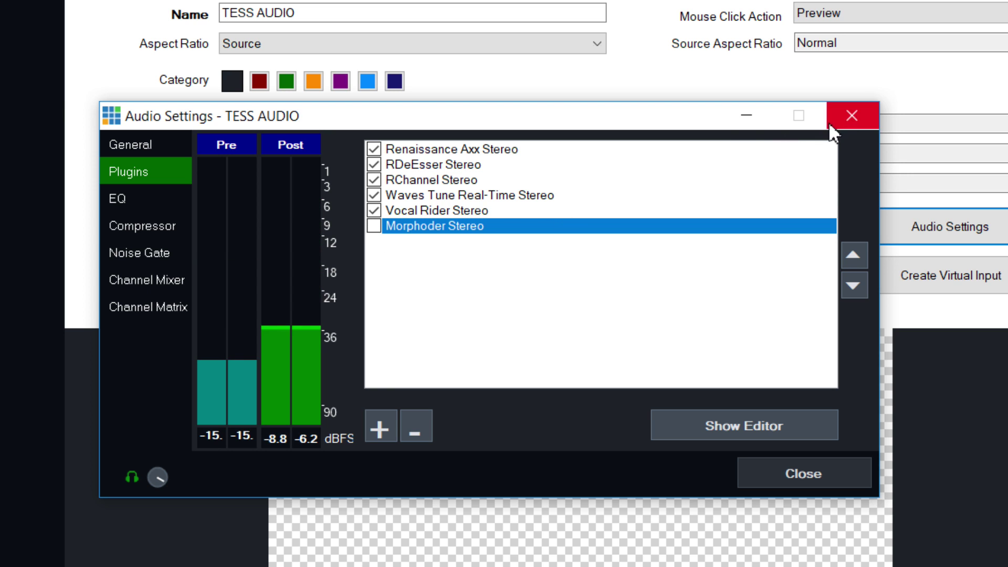
left_click(852, 116)
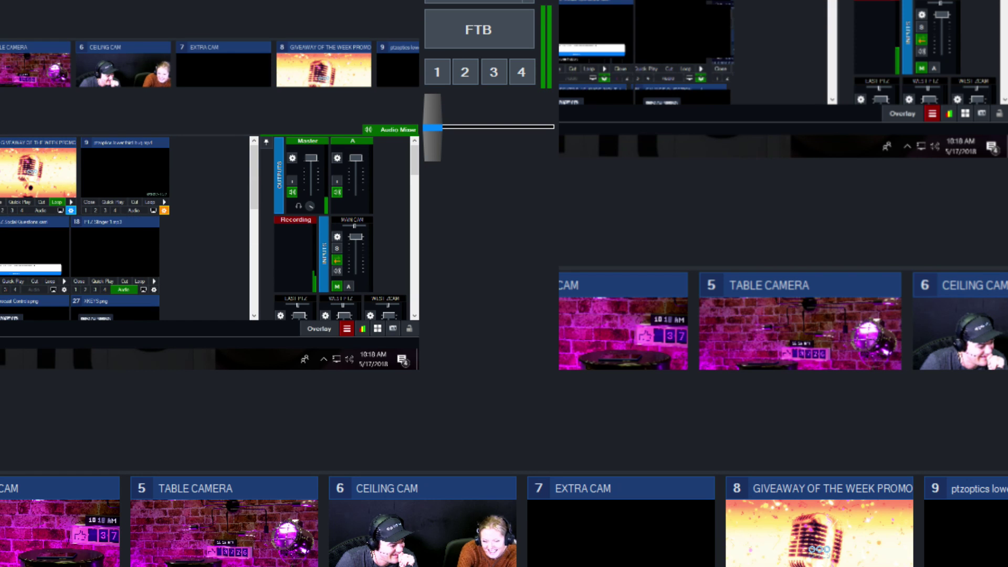